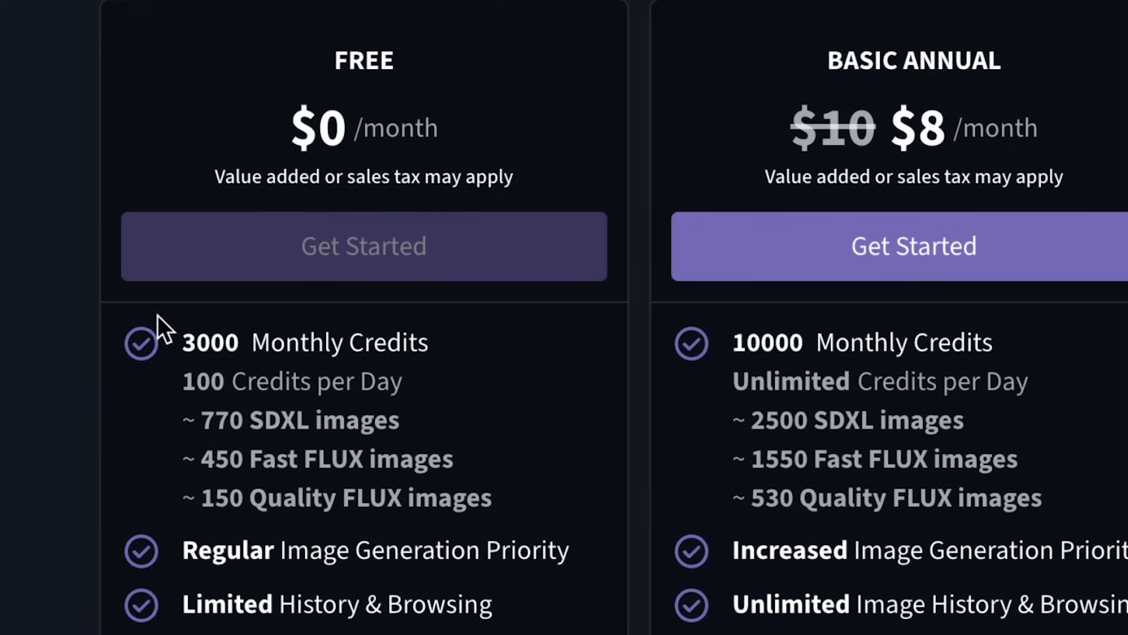
Read the Free plan's monthly credit and FLUX image allowances on the pricing page
scroll(269, 603, down, 2)
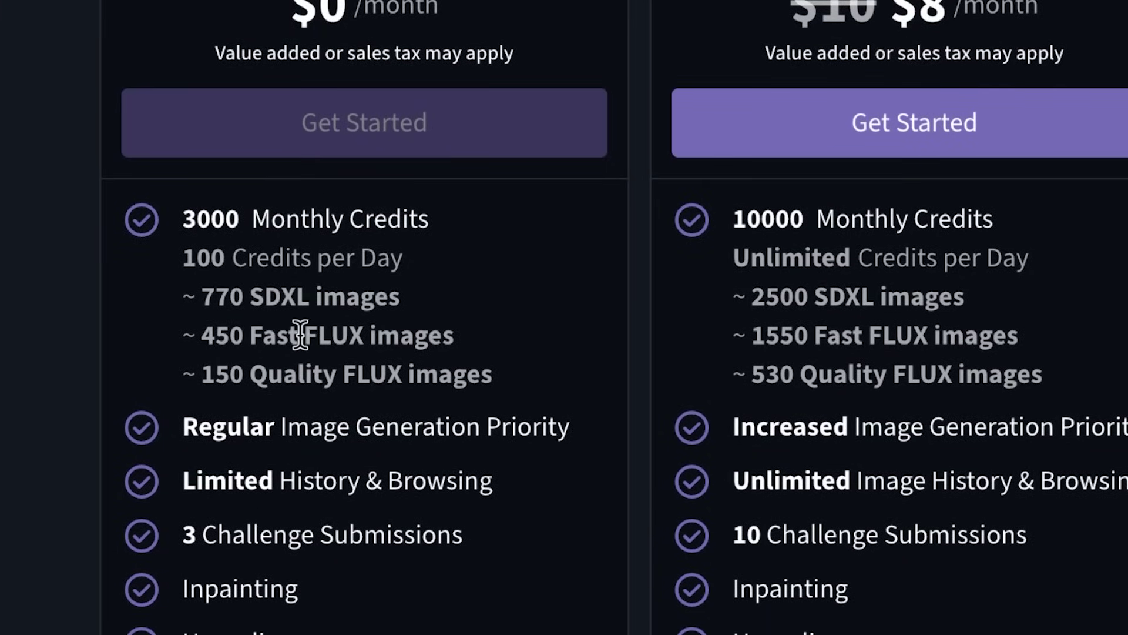
drag(305, 336, 454, 340)
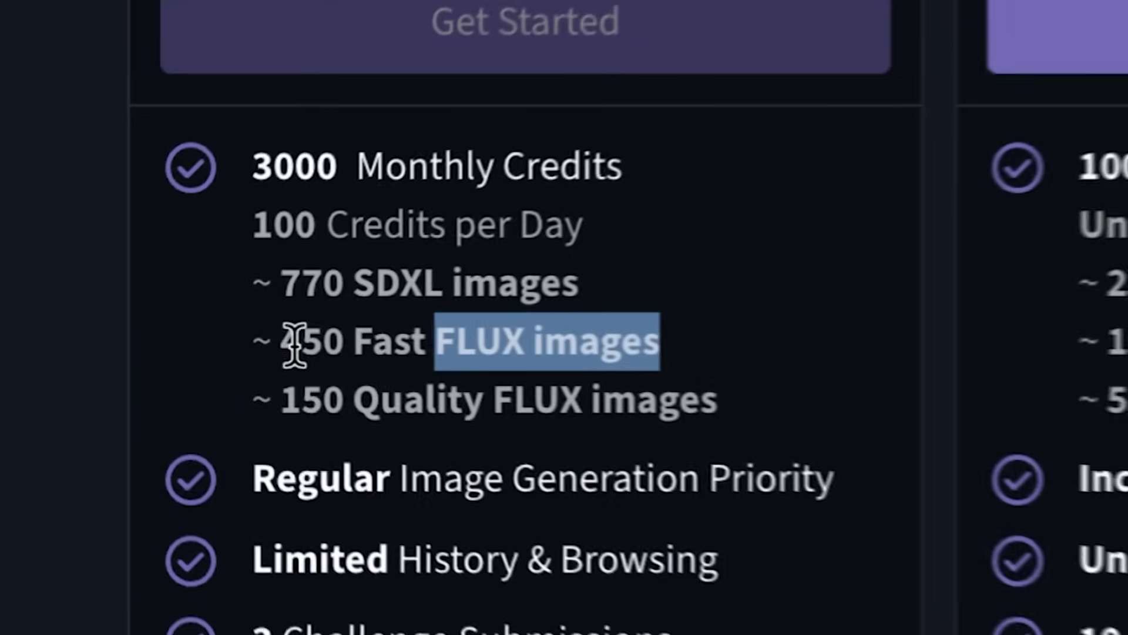
click(389, 351)
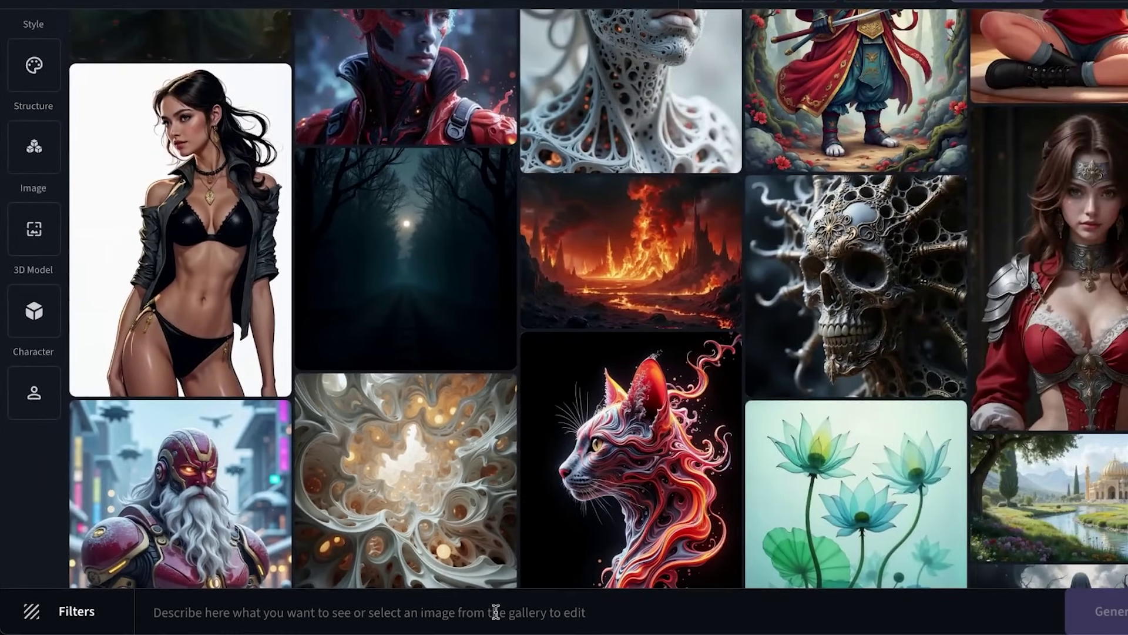
Generate images from the prompt "A huge bodybuilder tiger standing infront of a harley davidson" and view both variants at full size
scroll(518, 509, down, 4)
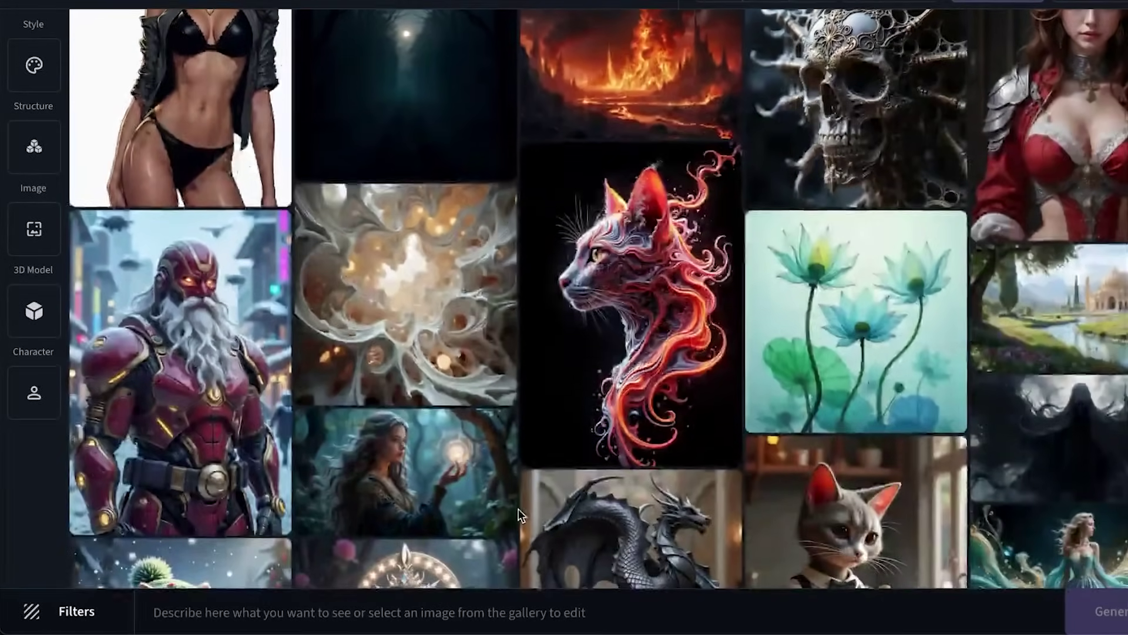
click(207, 614)
key(ctrl+v)
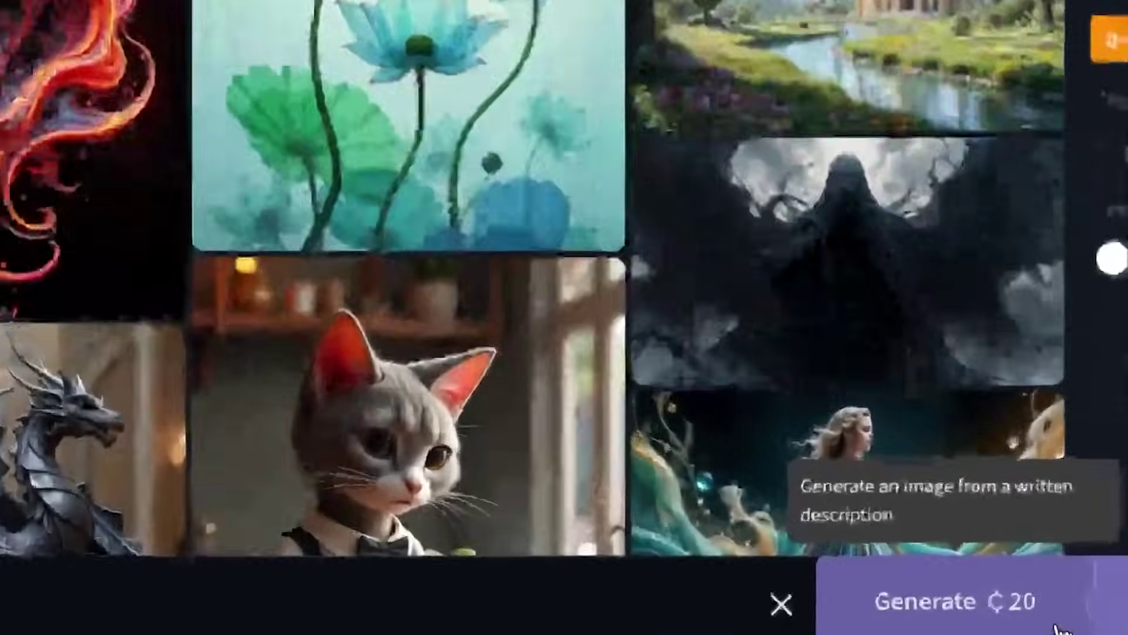
click(928, 602)
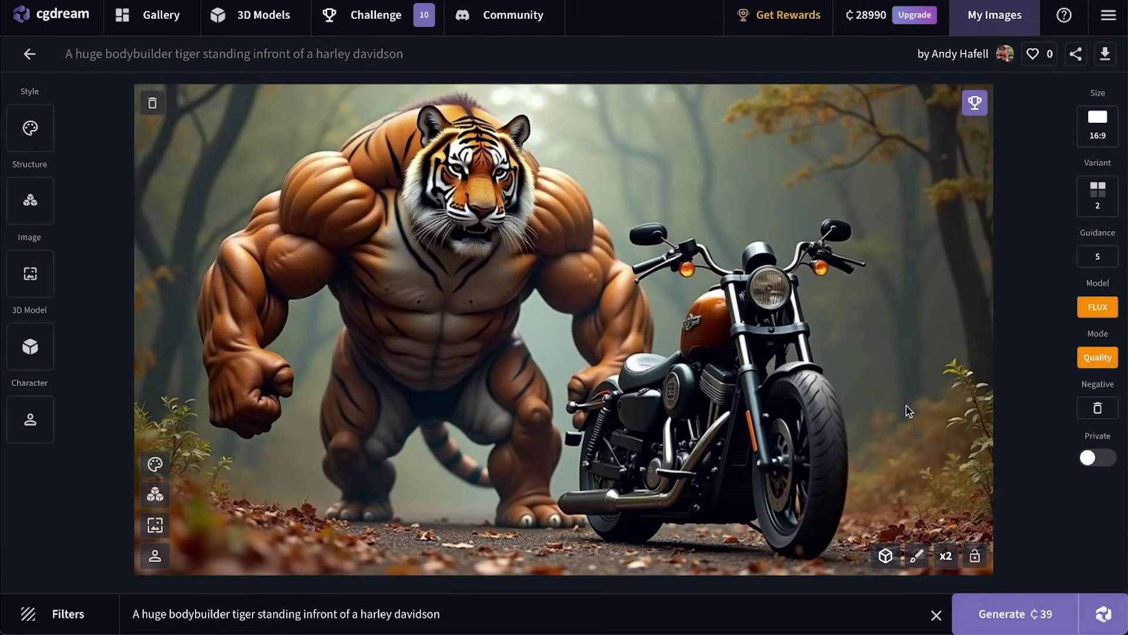
key(Right)
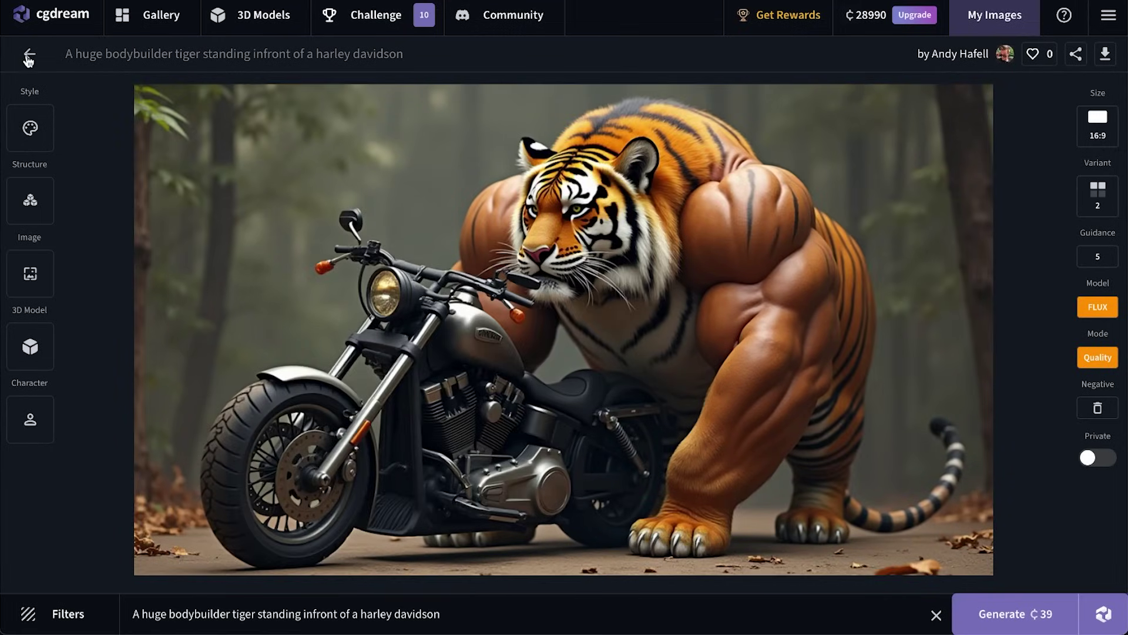
key(Left)
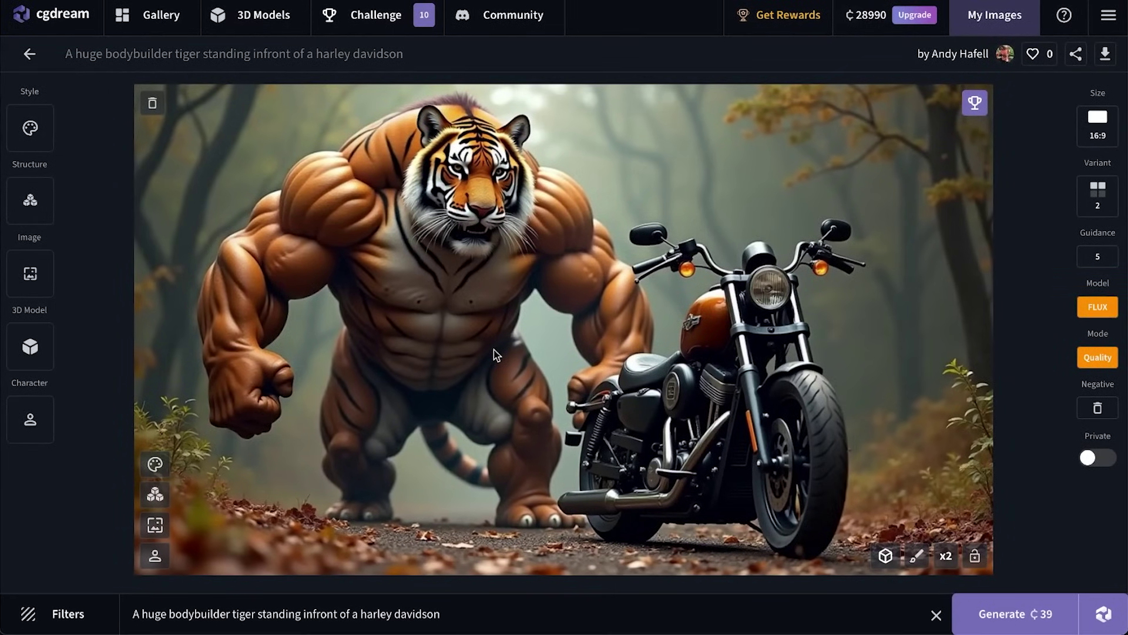
Open the filter library and examine the available filters
click(30, 615)
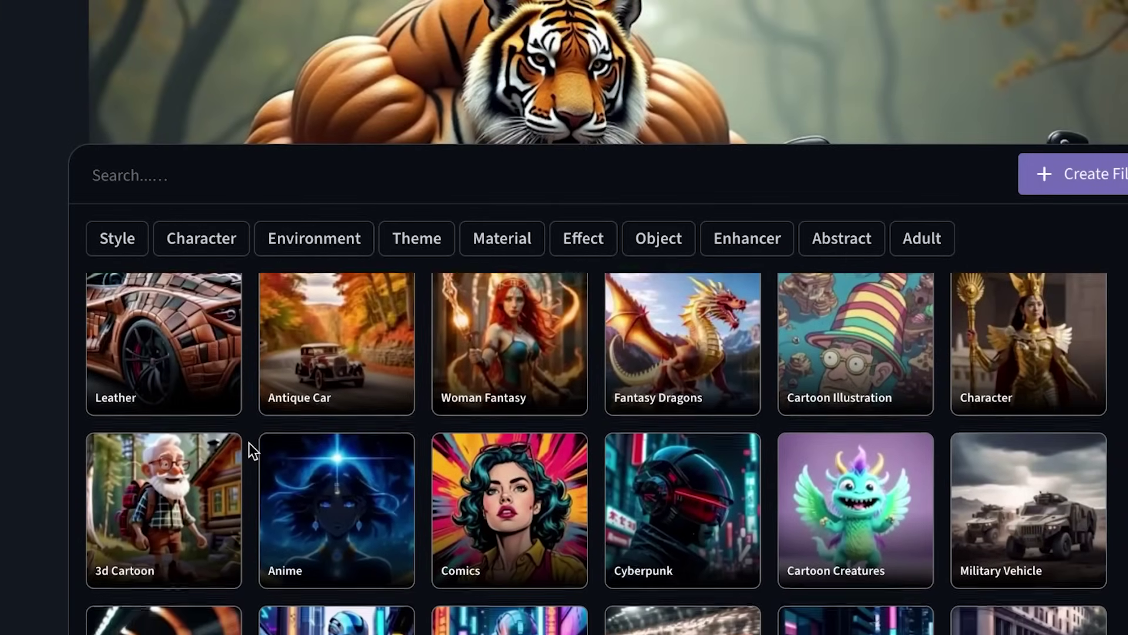
scroll(248, 442, down, 3)
scroll(249, 443, down, 3)
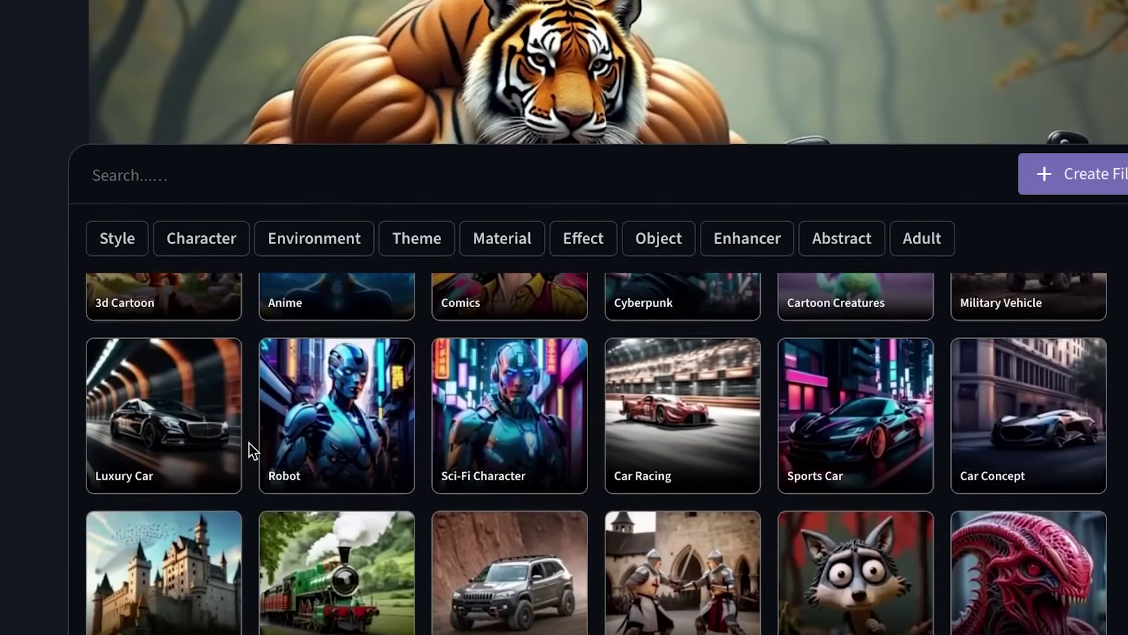
scroll(248, 442, down, 2)
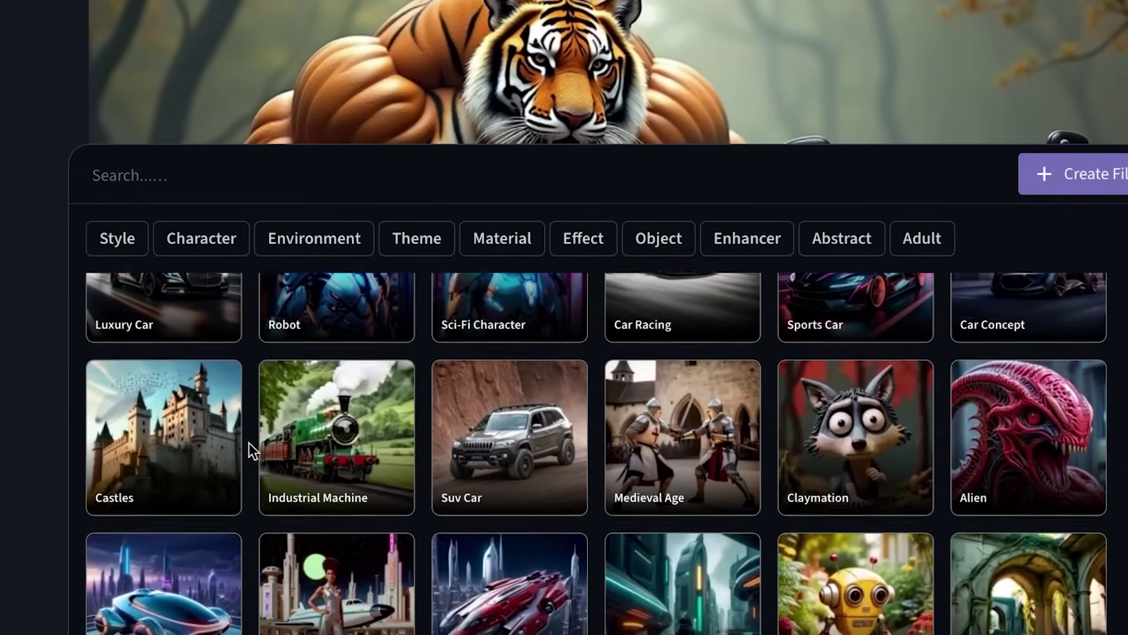
scroll(252, 450, down, 2)
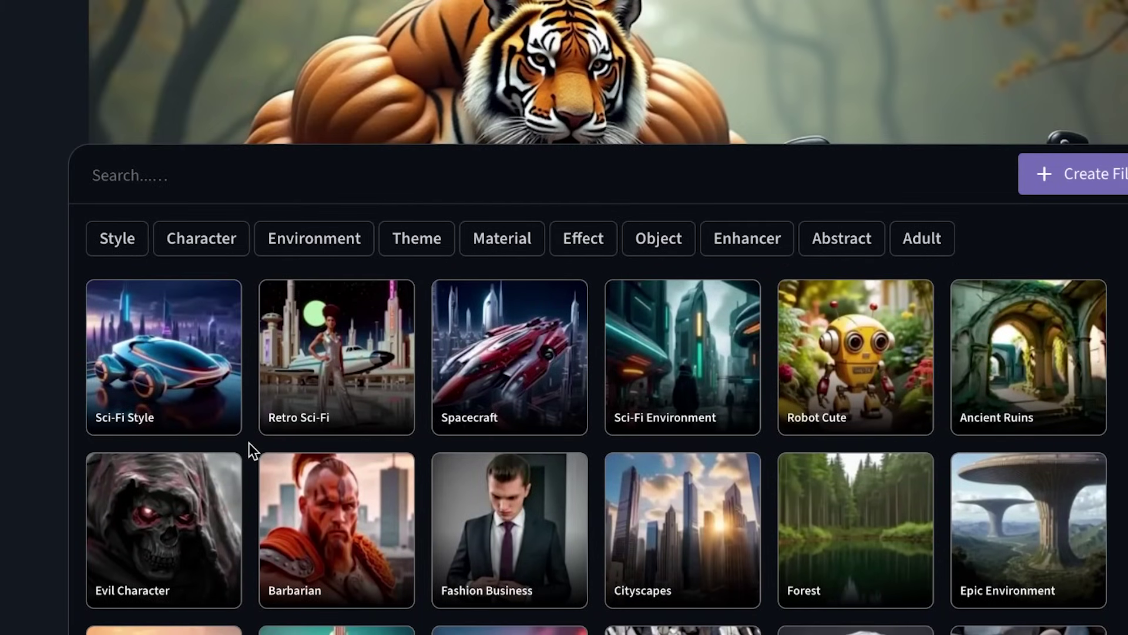
scroll(253, 494, down, 2)
scroll(252, 495, up, 5)
scroll(253, 495, up, 4)
scroll(253, 495, up, 3)
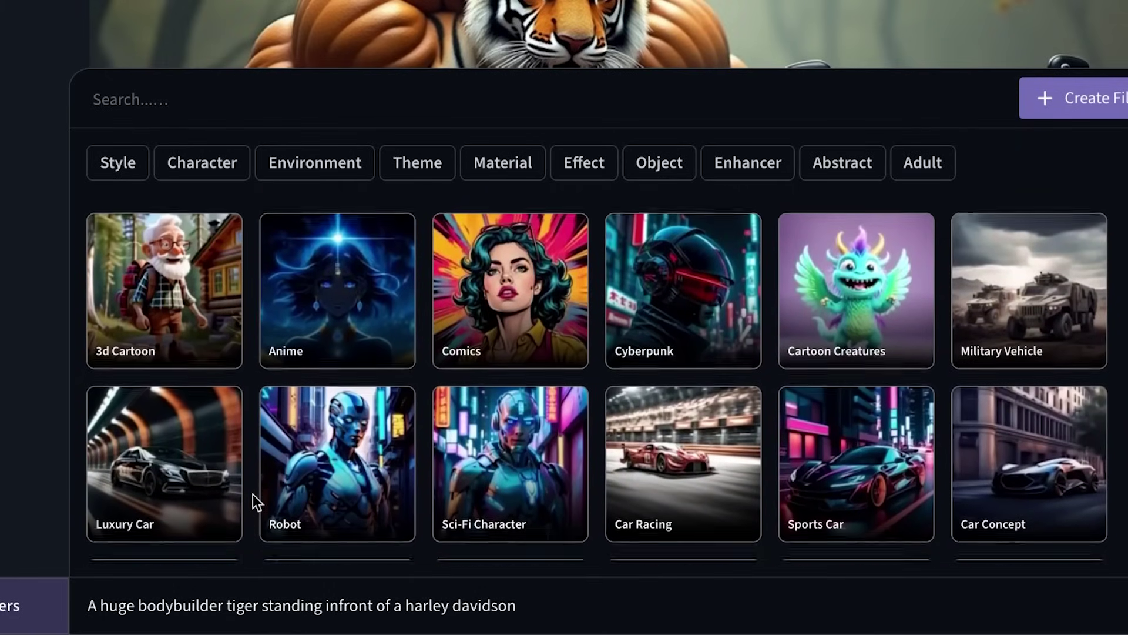
scroll(252, 494, up, 2)
scroll(253, 495, up, 1)
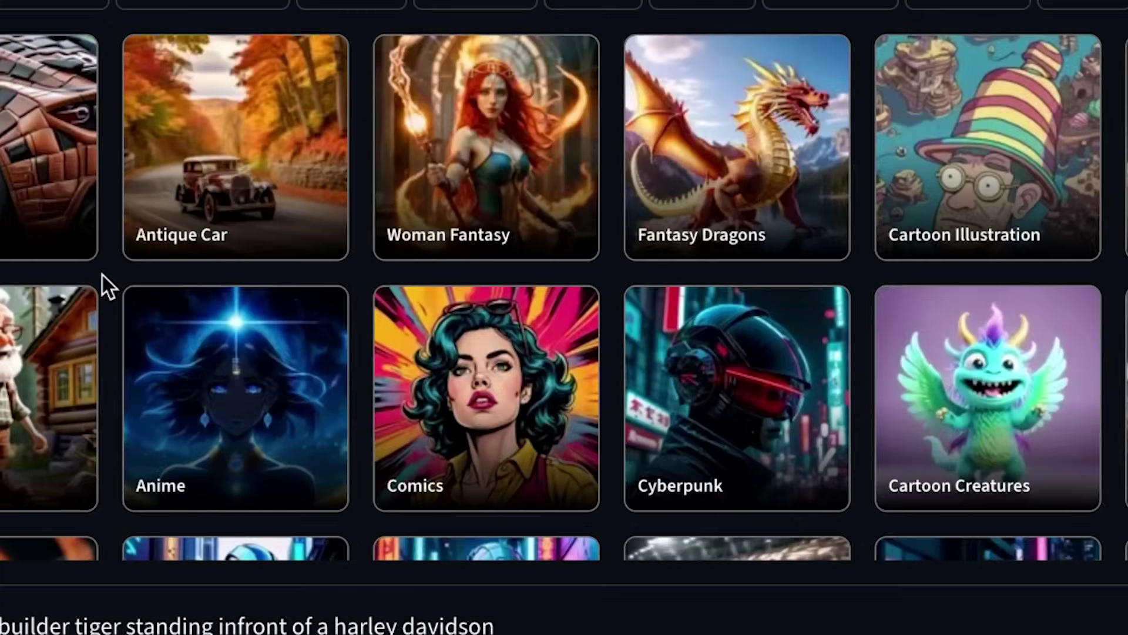
scroll(613, 261, down, 6)
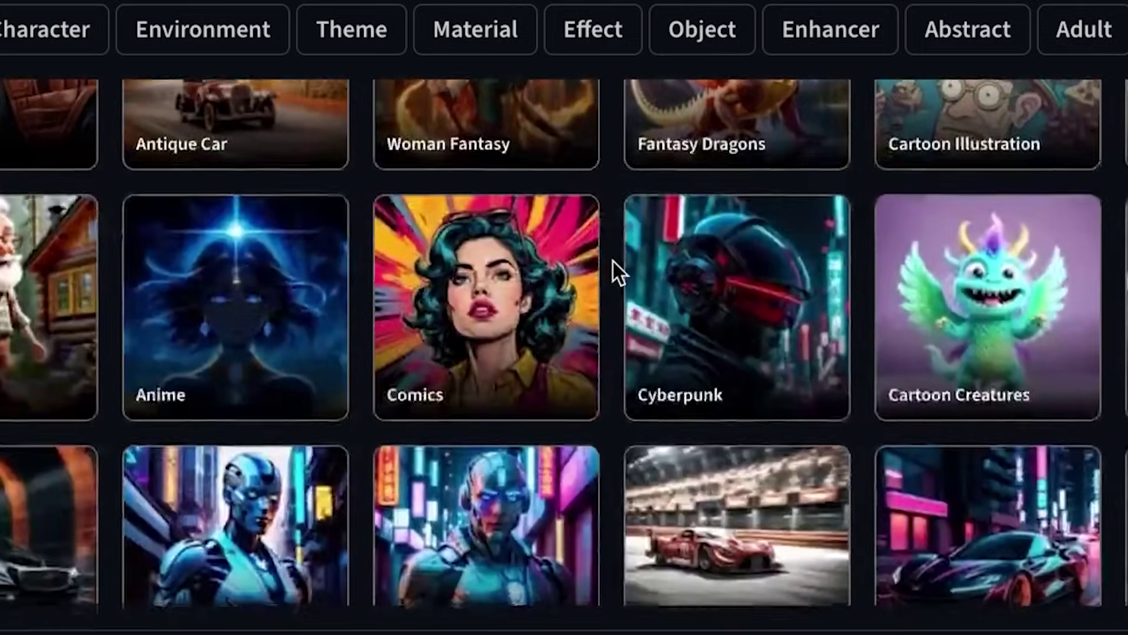
scroll(612, 261, down, 5)
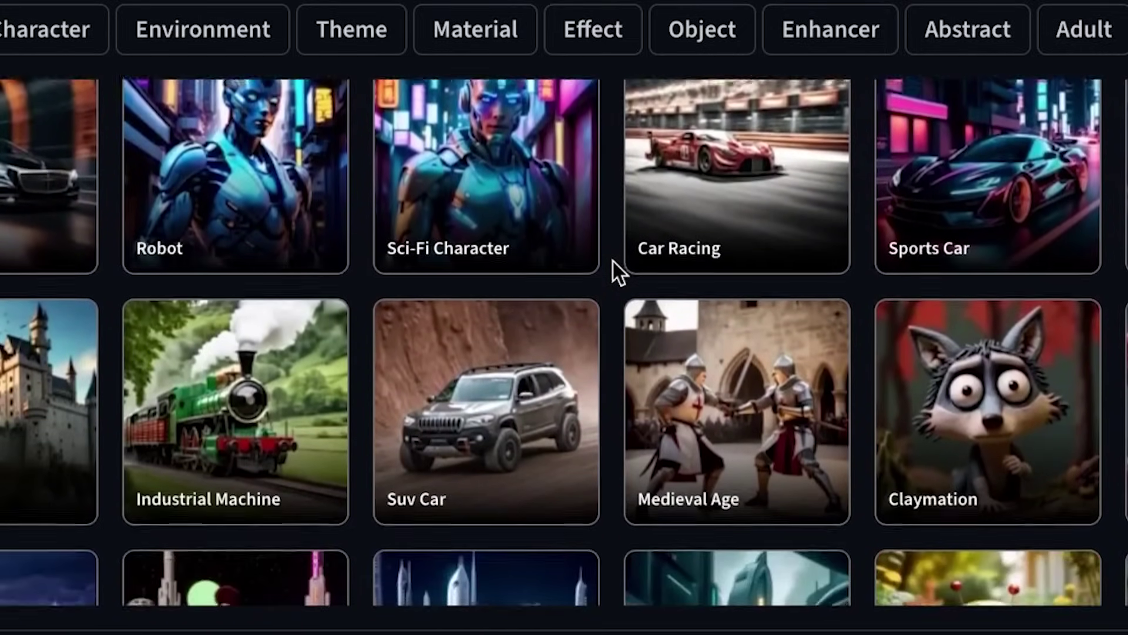
scroll(613, 261, down, 1)
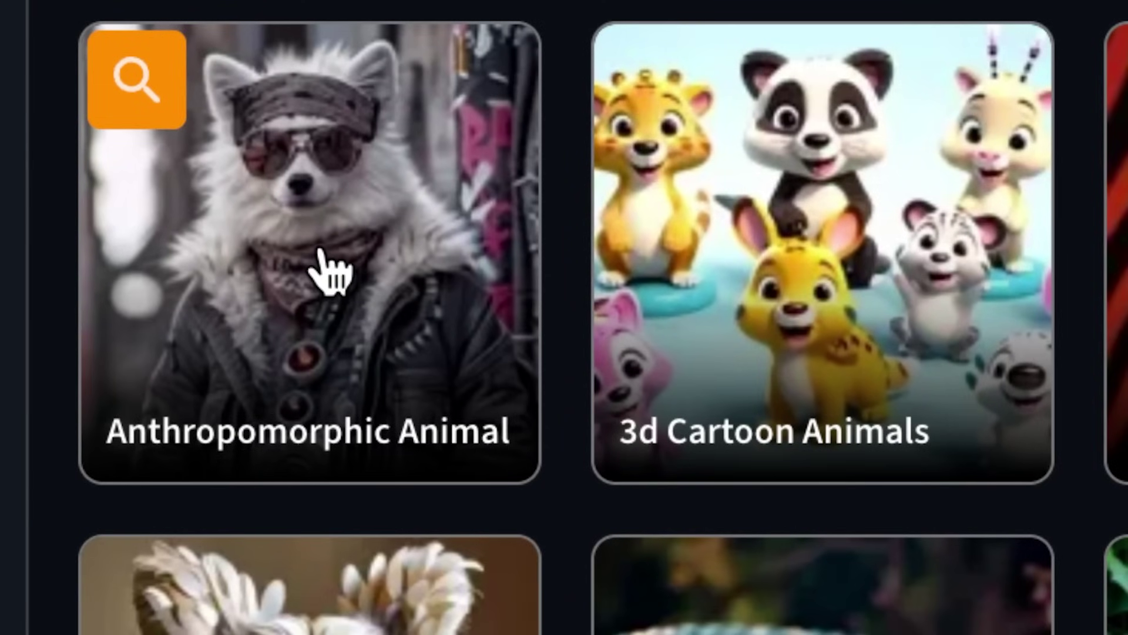
Add the Anthropomorphic Animal, Overgrown and Forest filters to the tiger image generation
click(385, 239)
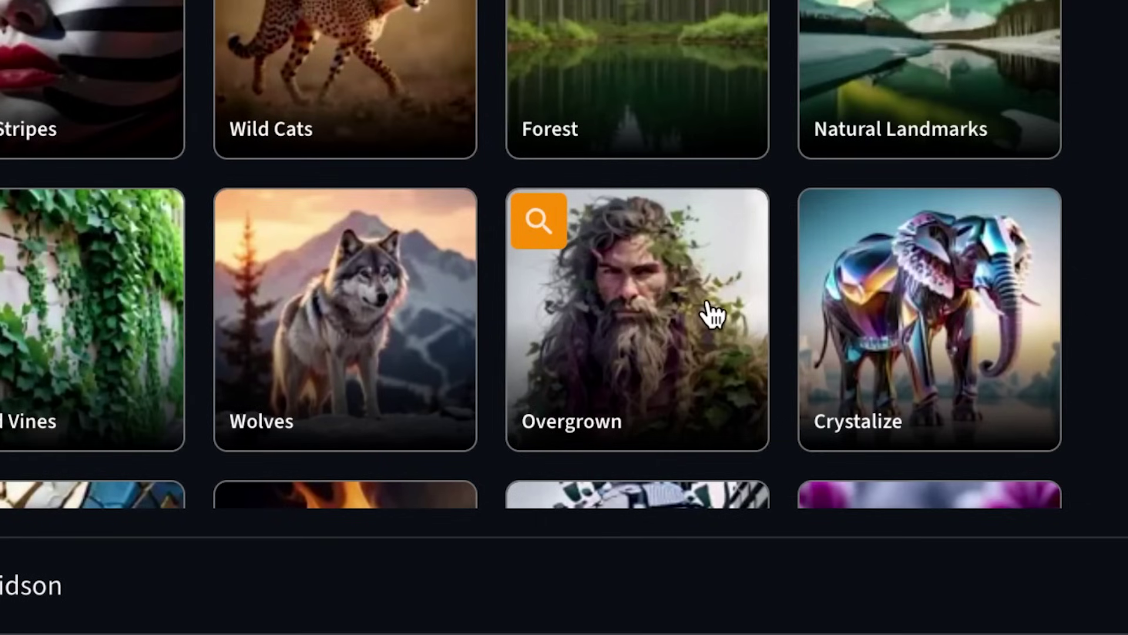
click(713, 309)
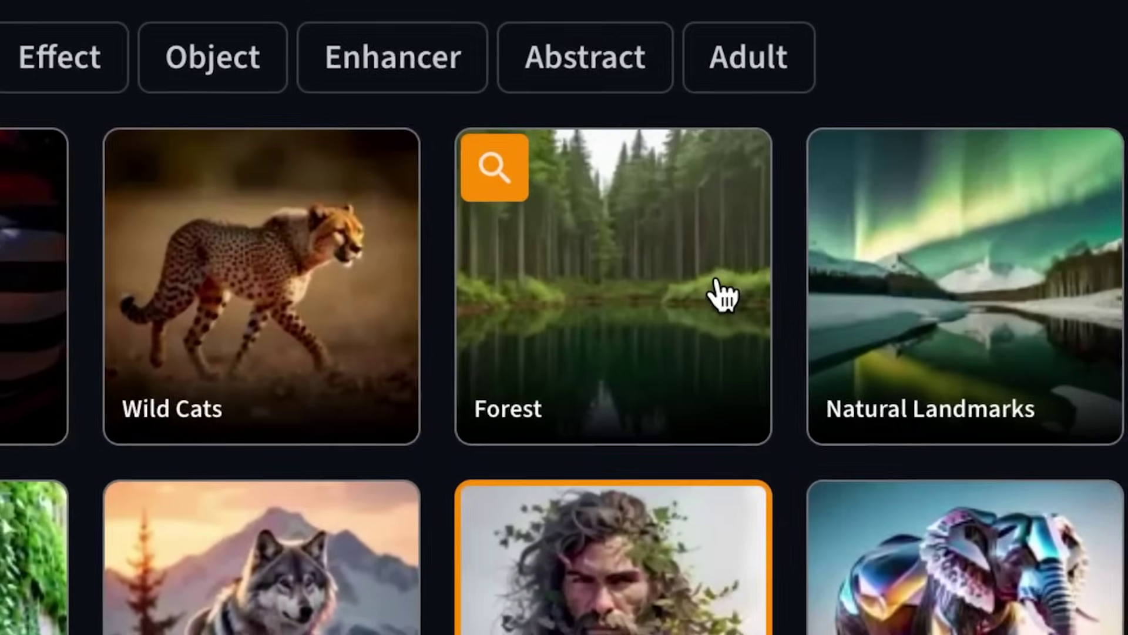
click(723, 297)
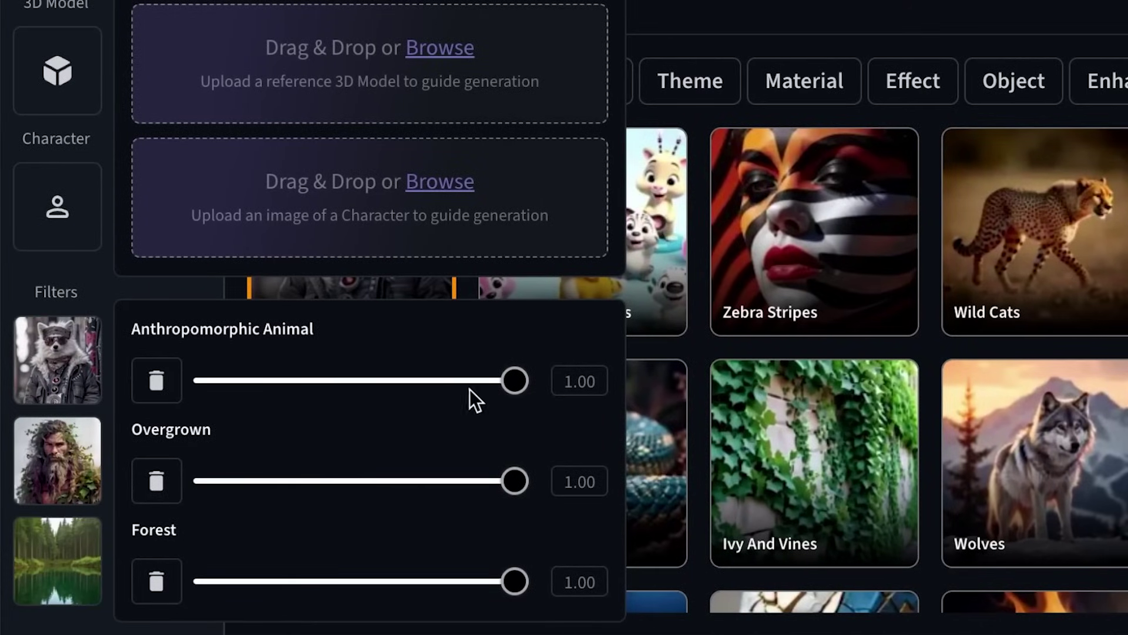
Keep the Anthropomorphic Animal filter at full strength and set Overgrown to 0.35 and Forest to 0.45
drag(485, 381, 531, 384)
drag(515, 480, 325, 477)
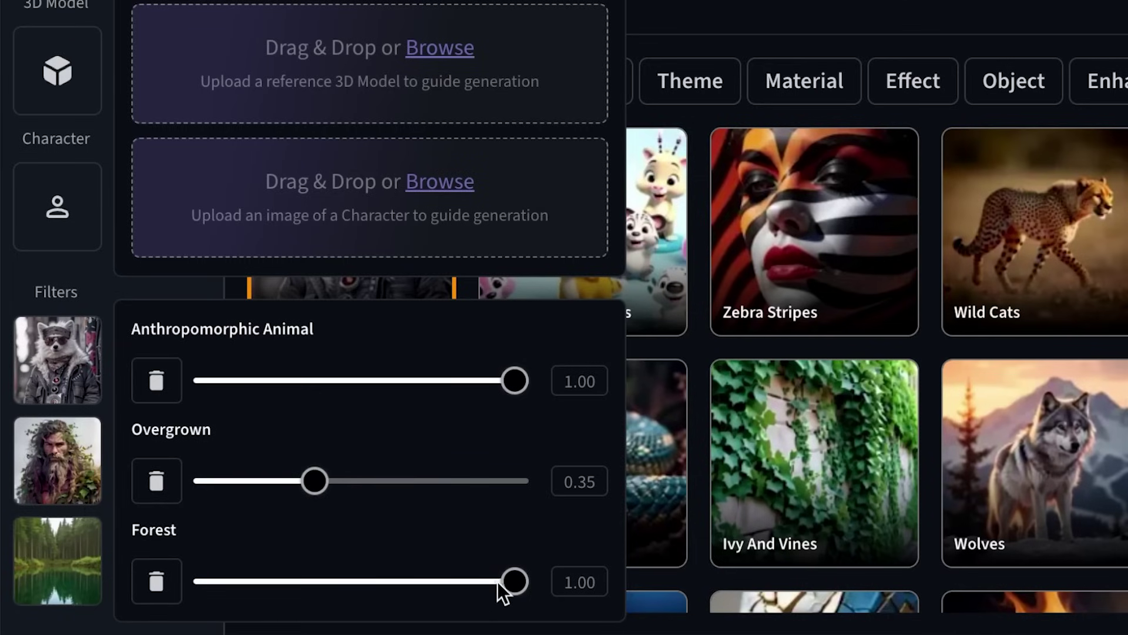
drag(513, 580, 346, 582)
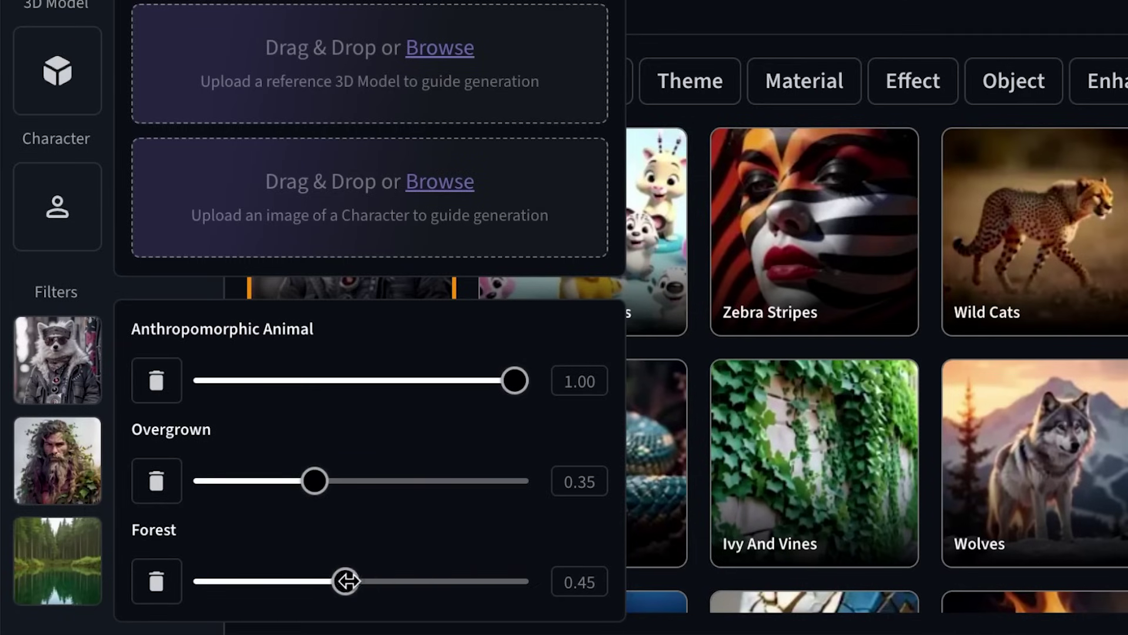
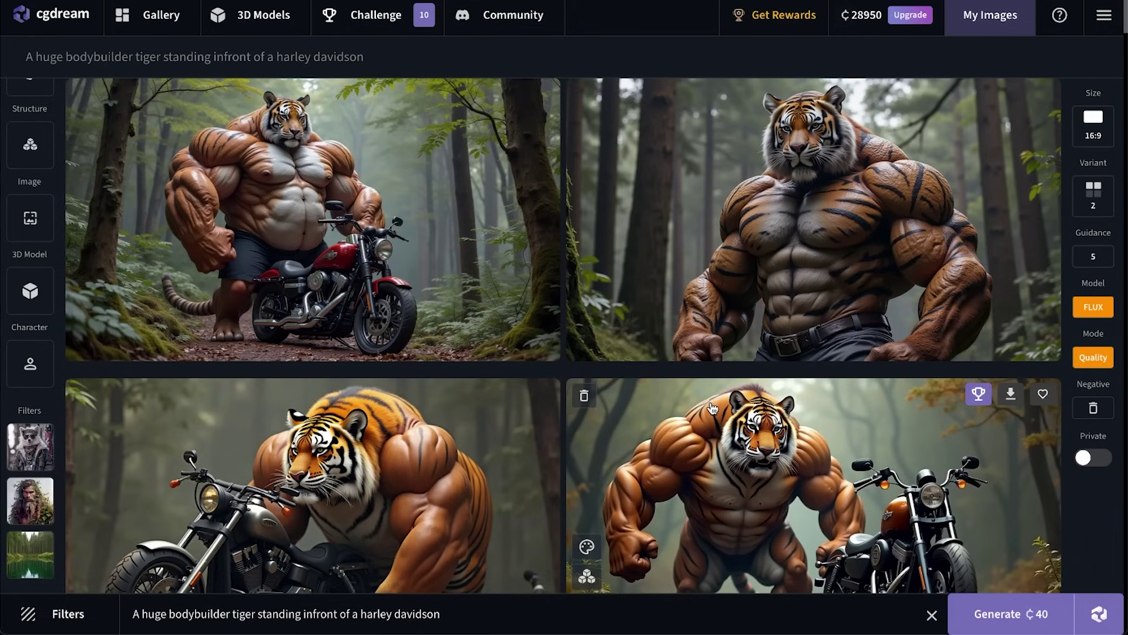
View the two newly filtered tiger images at full size, one after the other
click(878, 233)
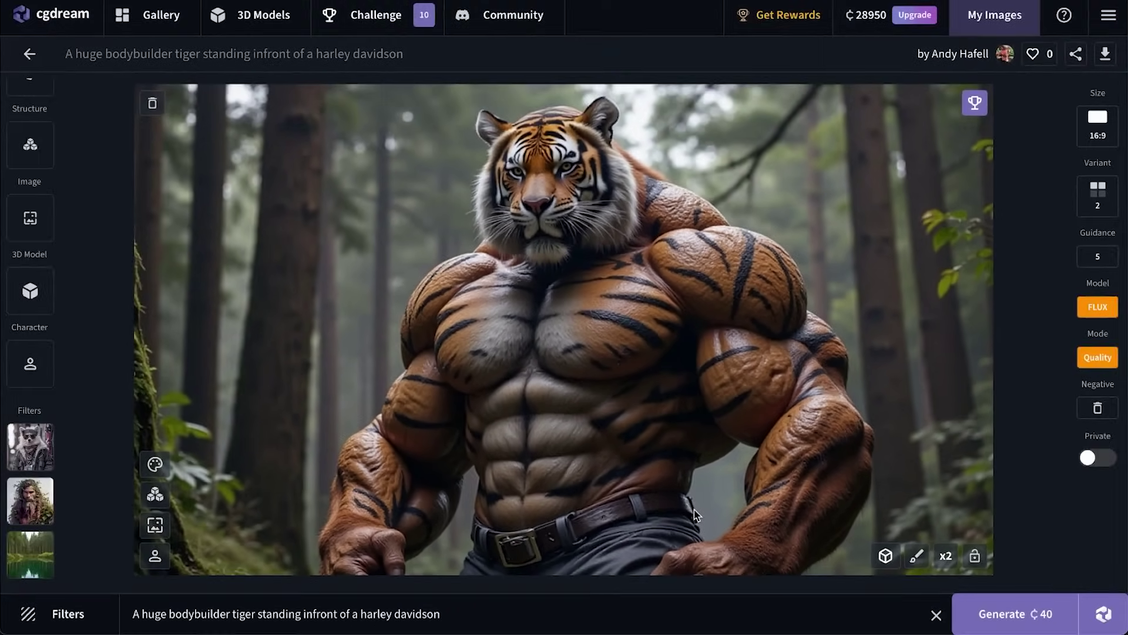
key(Escape)
click(245, 182)
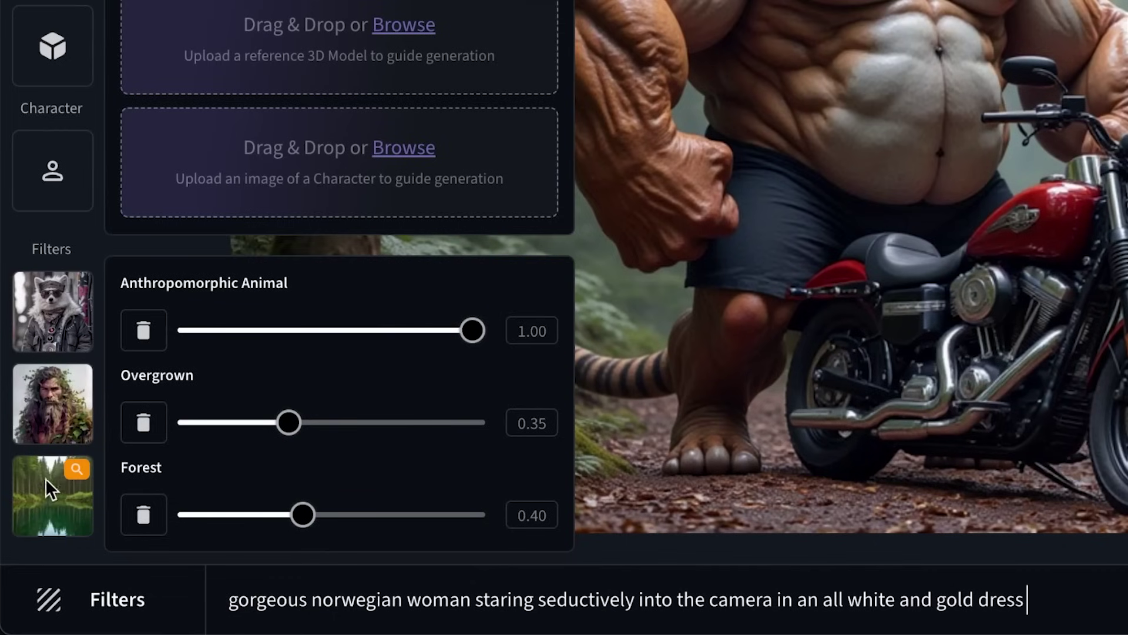
Remove the Anthropomorphic Animal, Overgrown and Forest filters from the generation
click(134, 348)
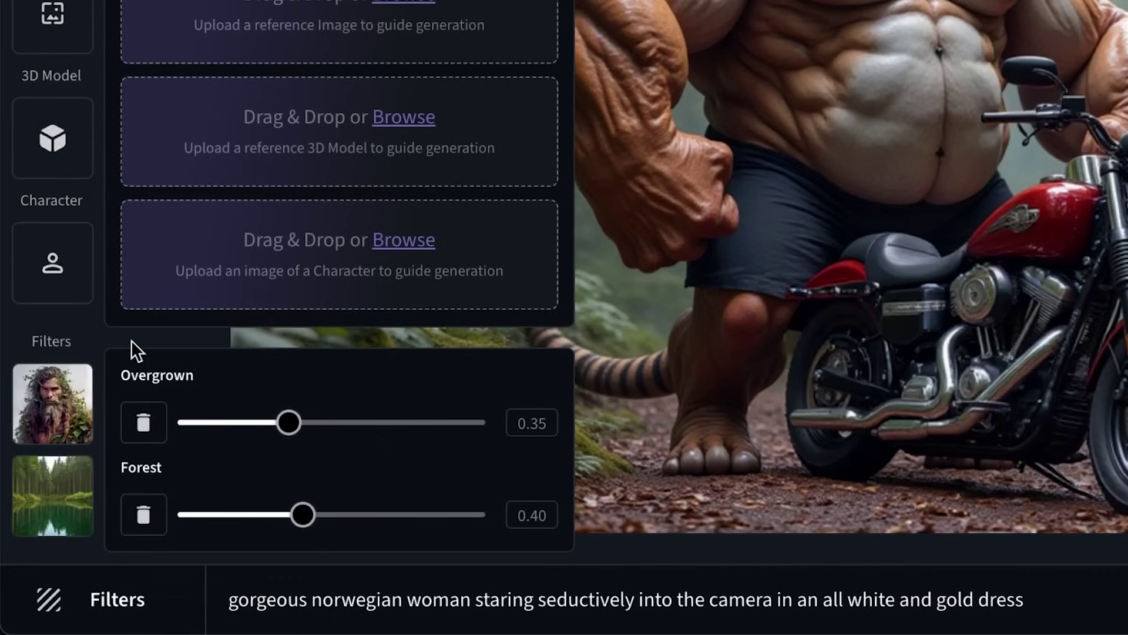
click(140, 427)
click(138, 435)
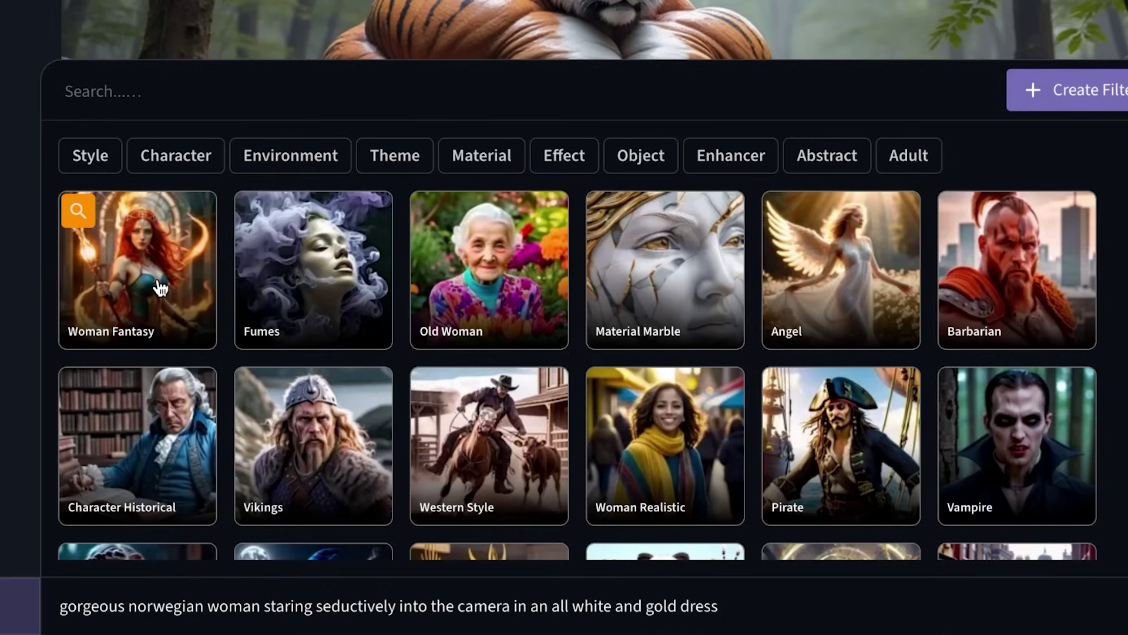
Add the Woman Fantasy, Angel and Material Marble filters for the woman in the white and gold dress
click(137, 335)
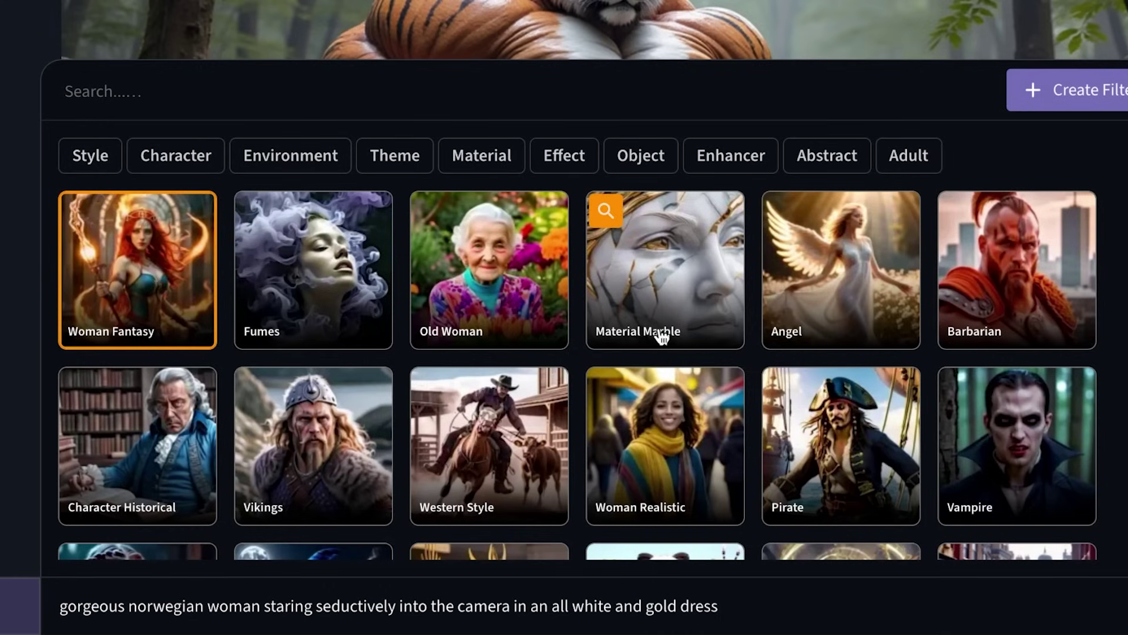
click(856, 302)
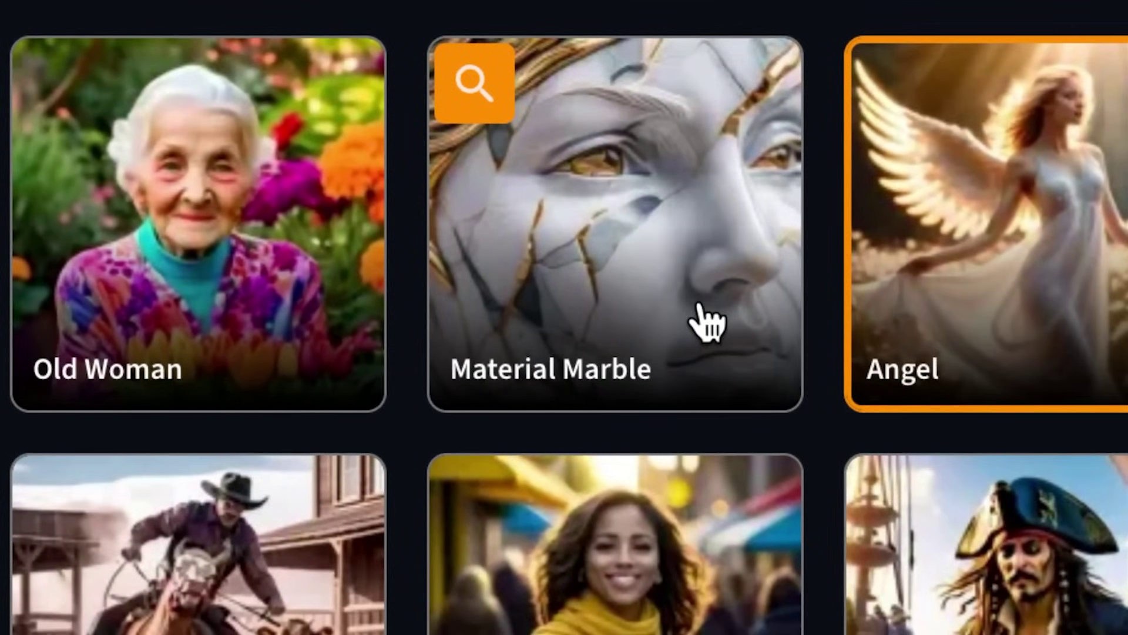
click(701, 306)
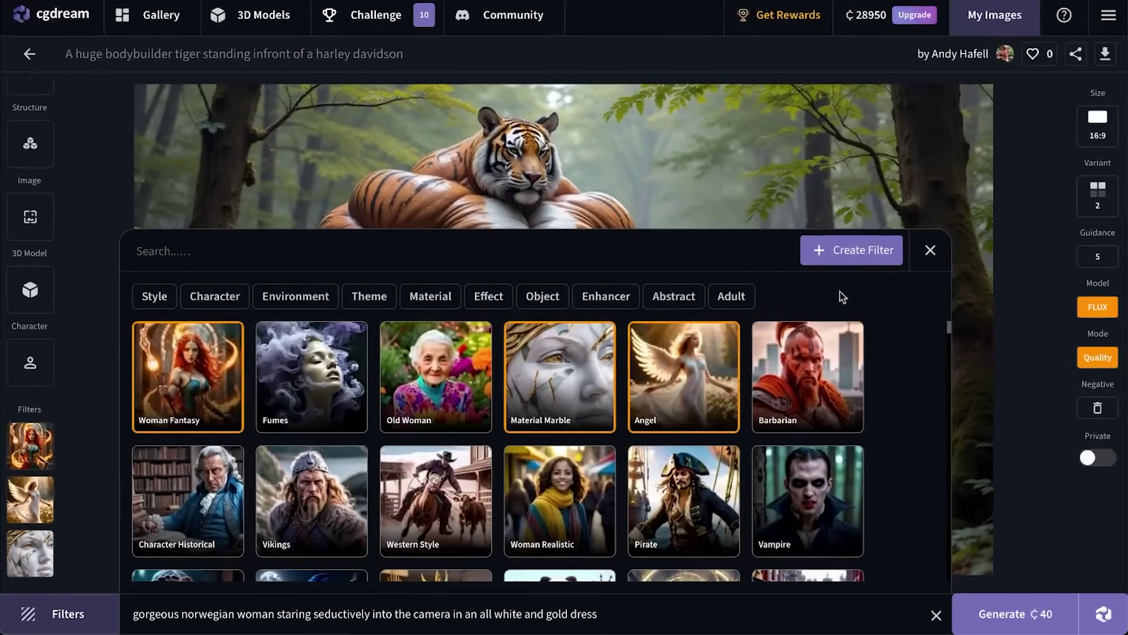
Review the size, variations, model, quality and seed settings and generate the images of the Norwegian woman with the chosen filters
click(1083, 145)
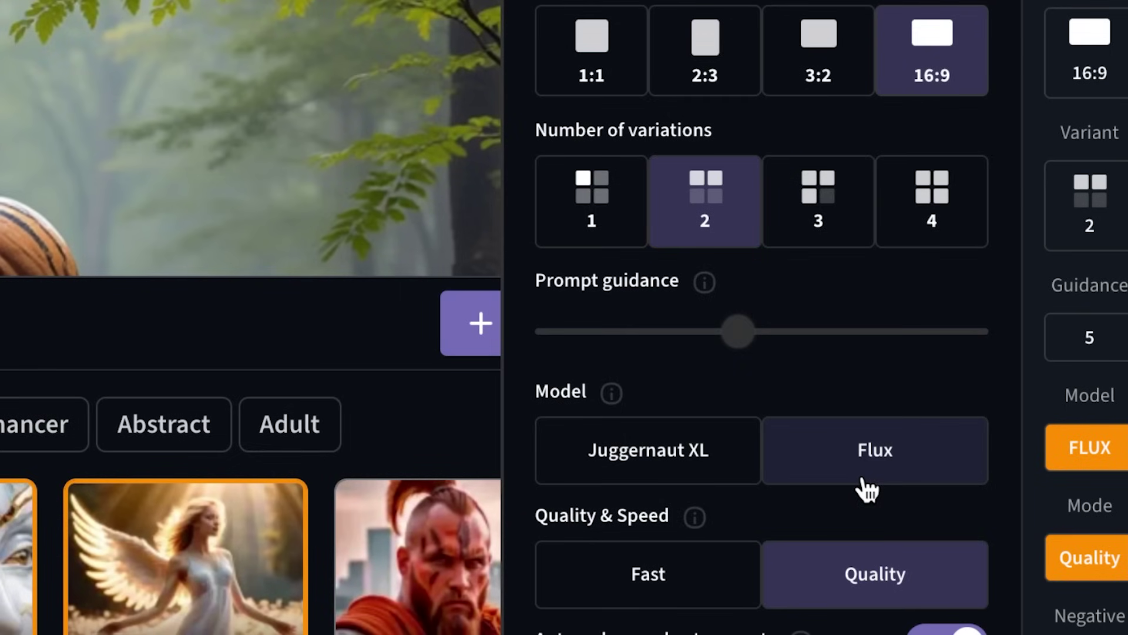
scroll(867, 488, down, 3)
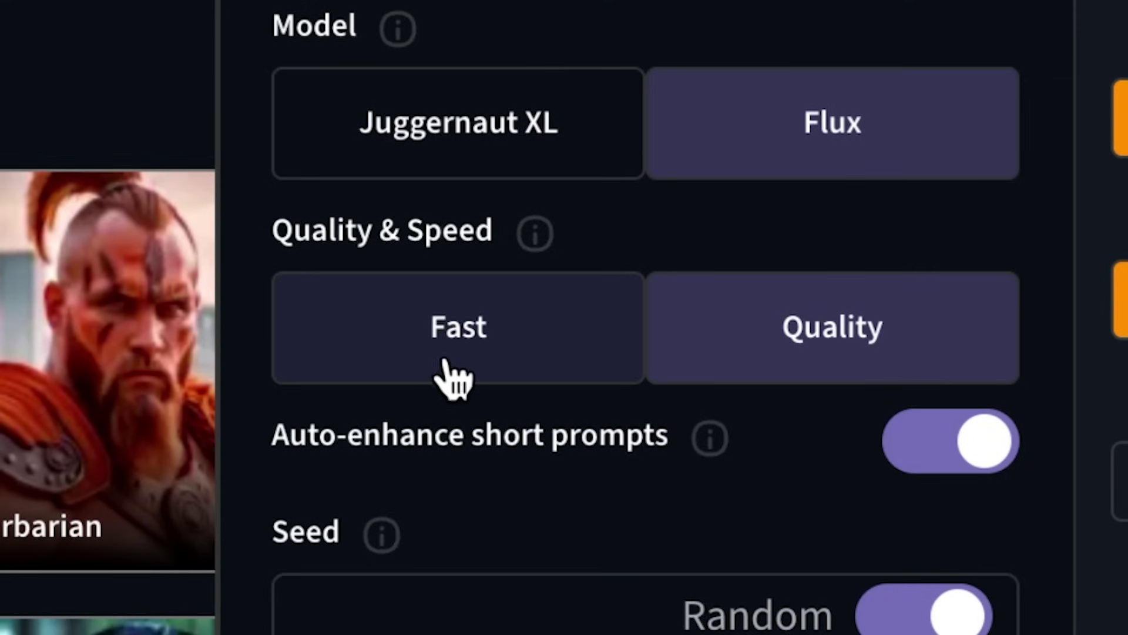
mouse_move(718, 441)
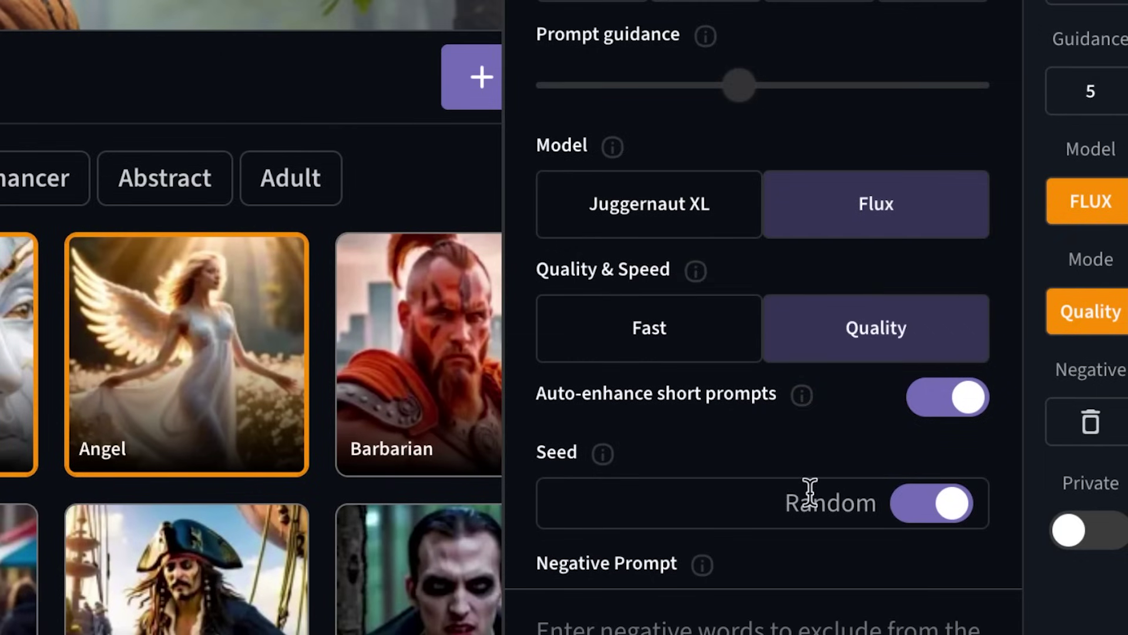
scroll(795, 624, down, 2)
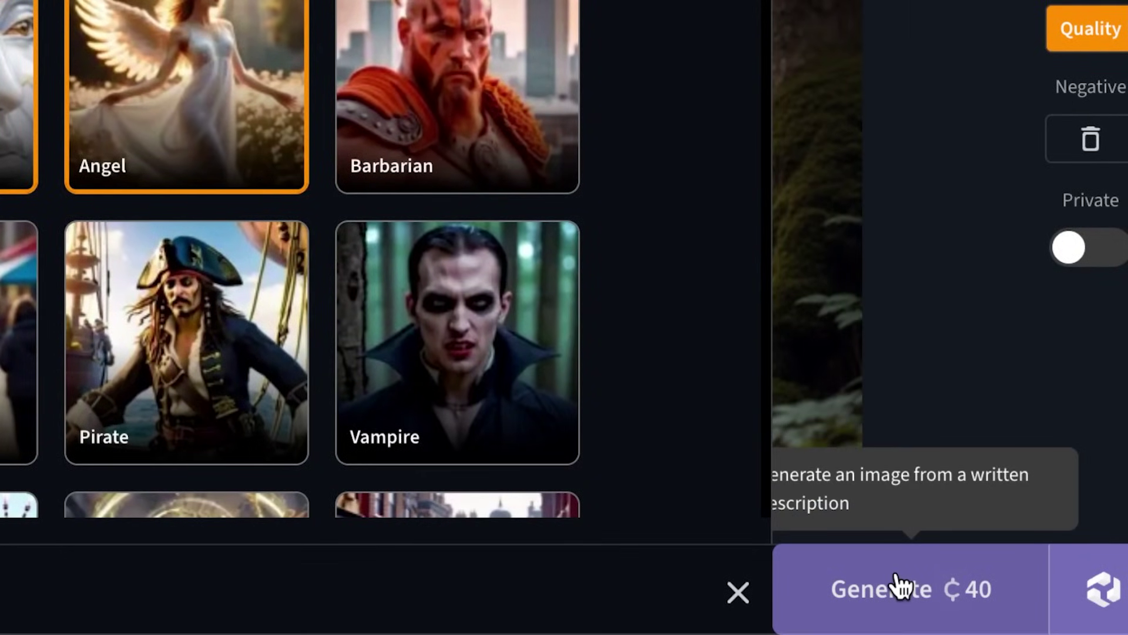
click(980, 610)
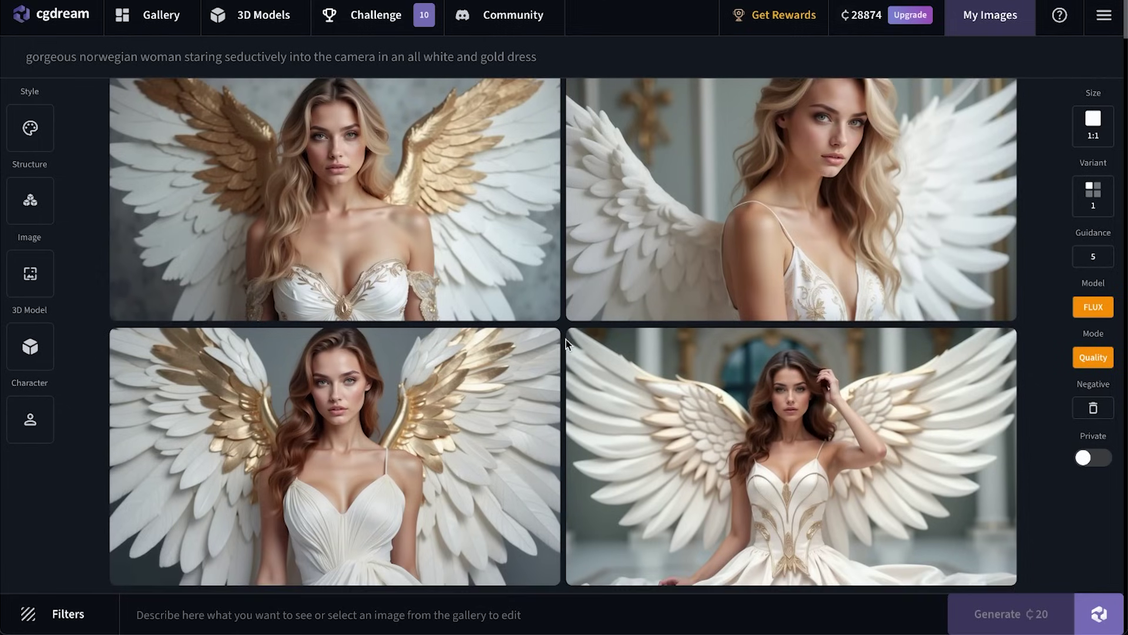
Examine the generated angel images, then open the Mrs. Claus image on the snow throne from the public gallery
mouse_move(280, 233)
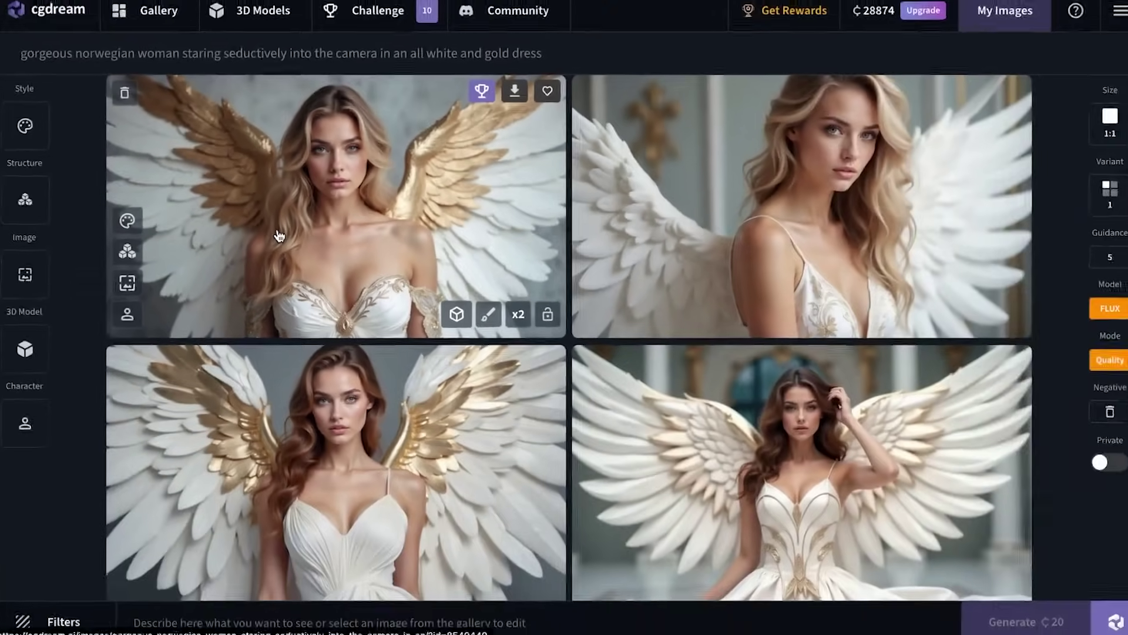
mouse_move(881, 506)
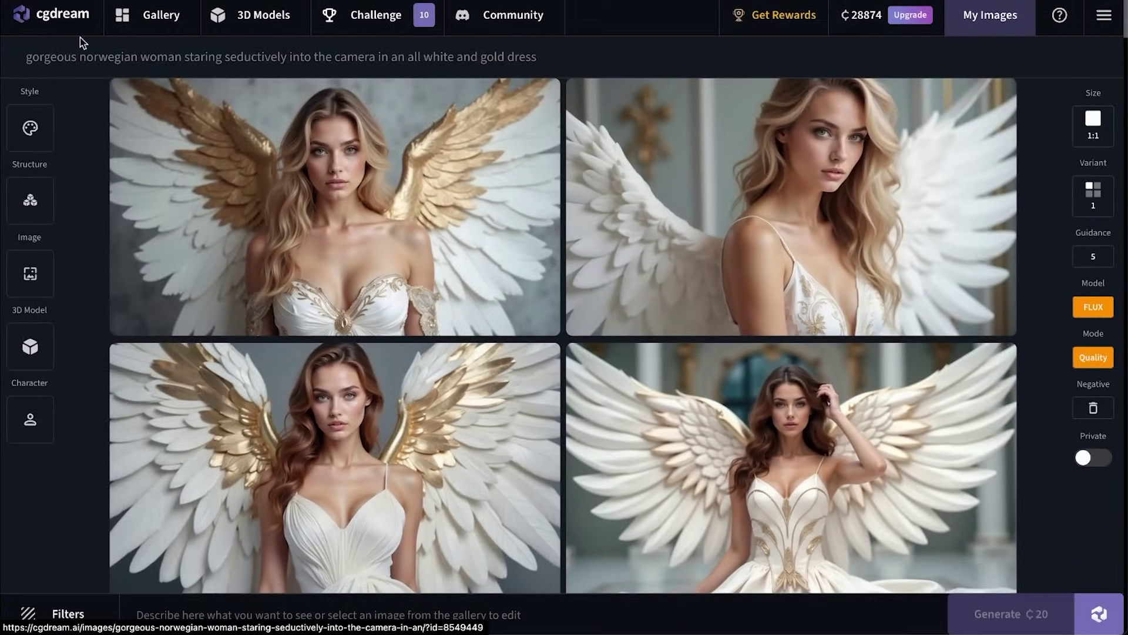
click(141, 22)
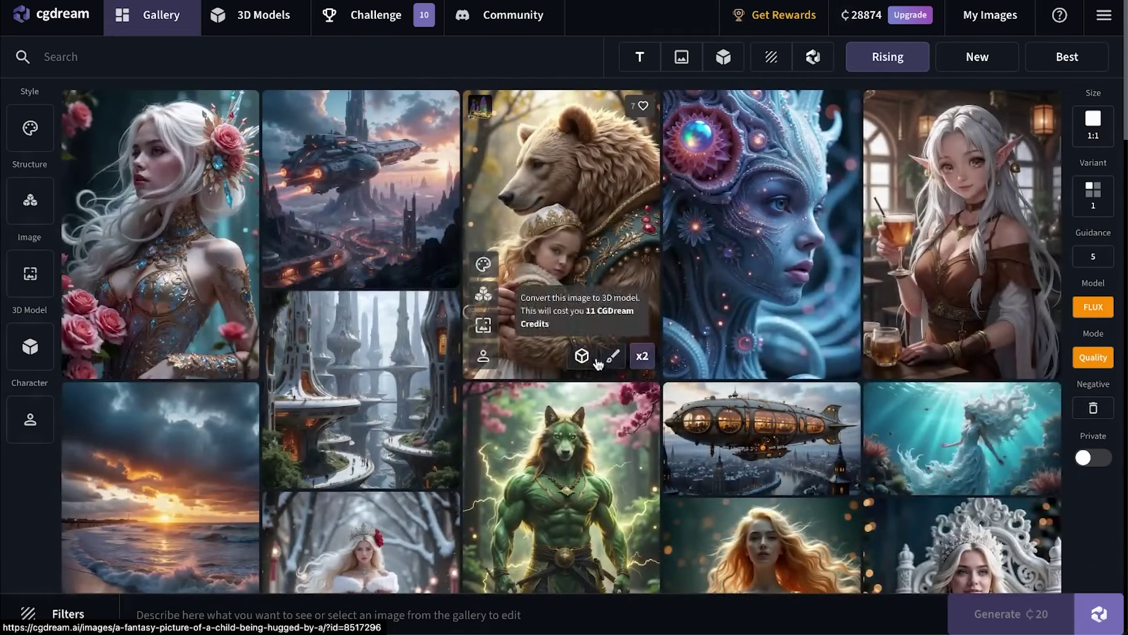
scroll(657, 387, down, 8)
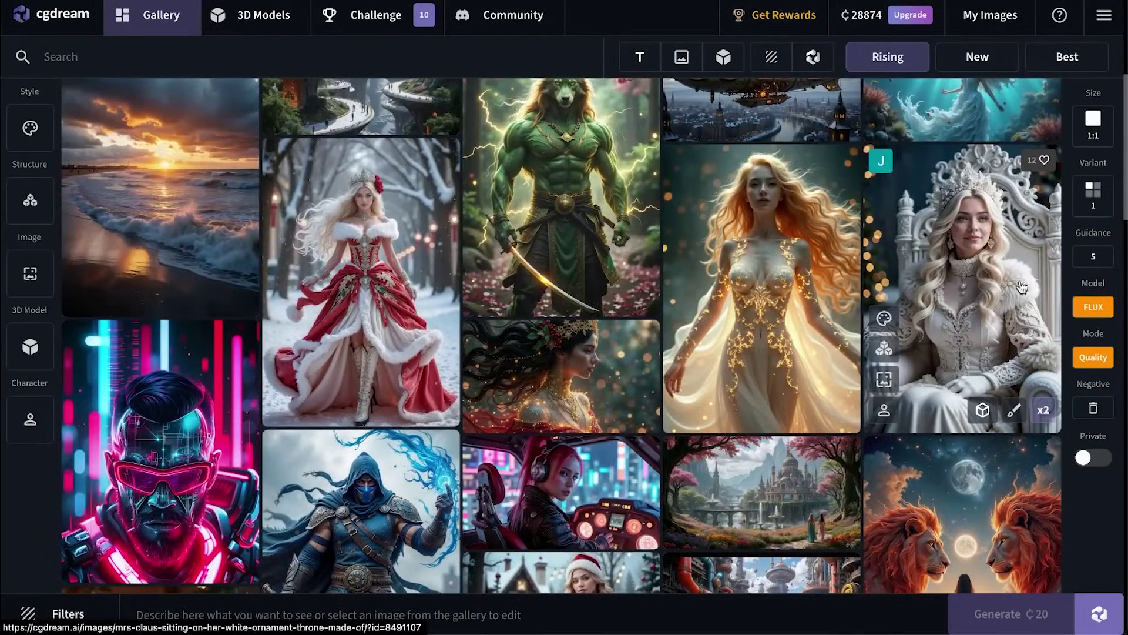
click(1034, 287)
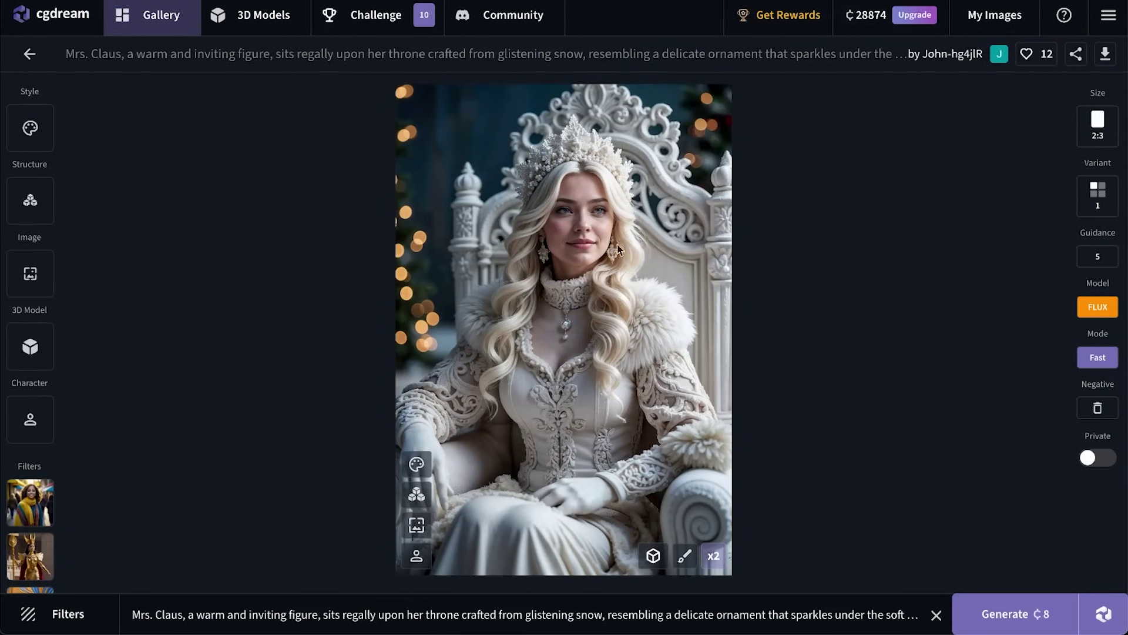
Review the image's prompt and filters, replace "Mrs. Claus" with "Gorgeous norwegian Viking woman" in the prompt and generate the image
click(175, 615)
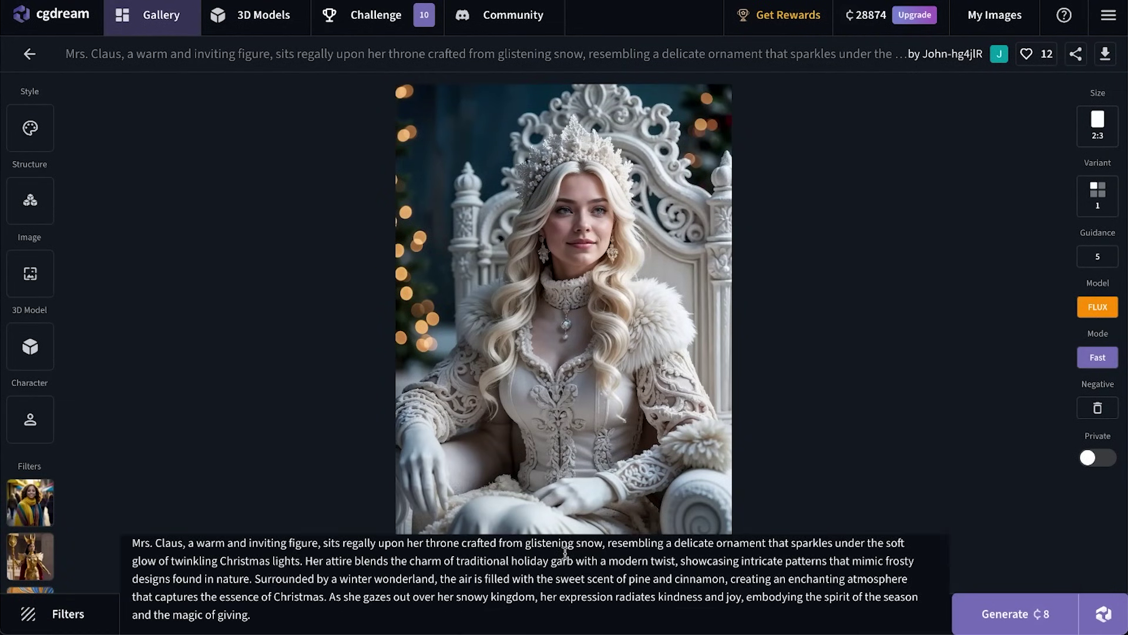
mouse_move(29, 528)
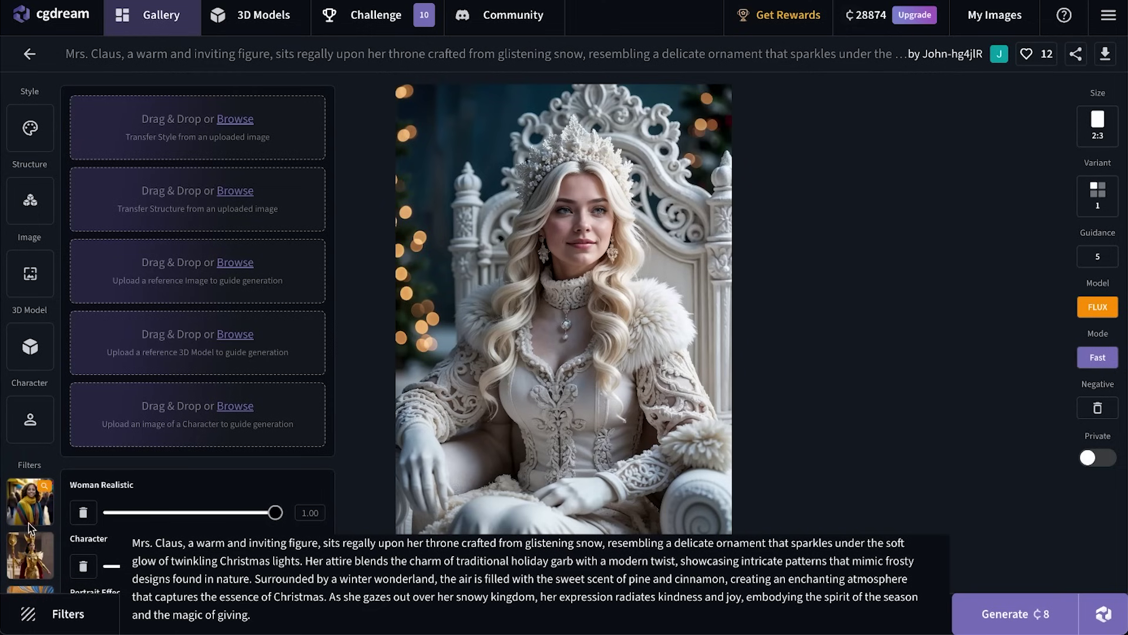
scroll(120, 534, down, 3)
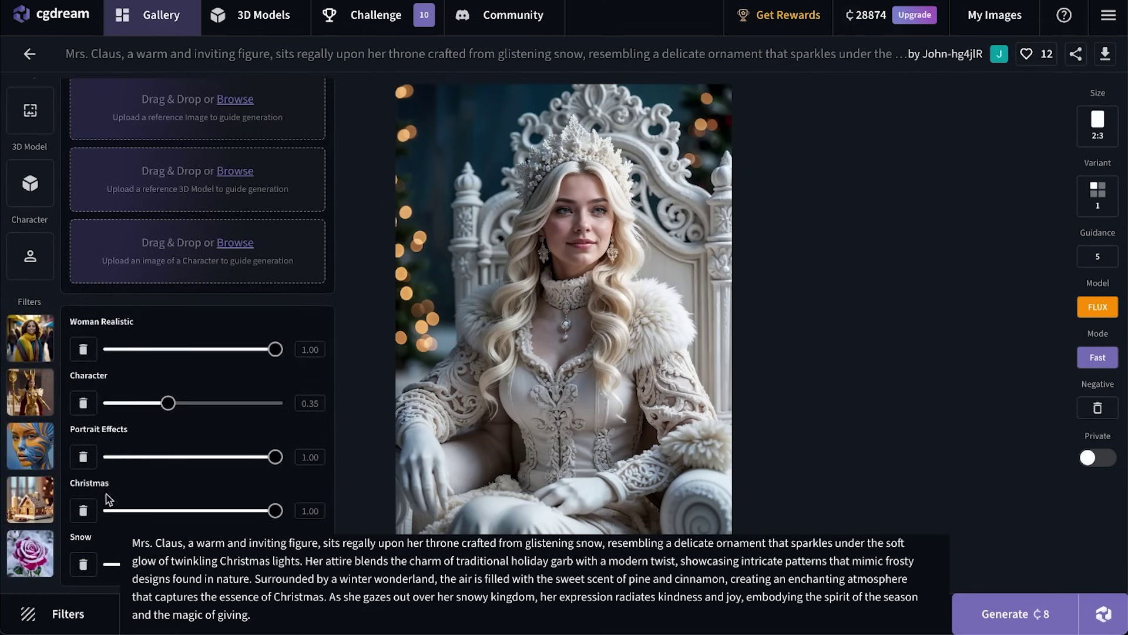
mouse_move(1101, 355)
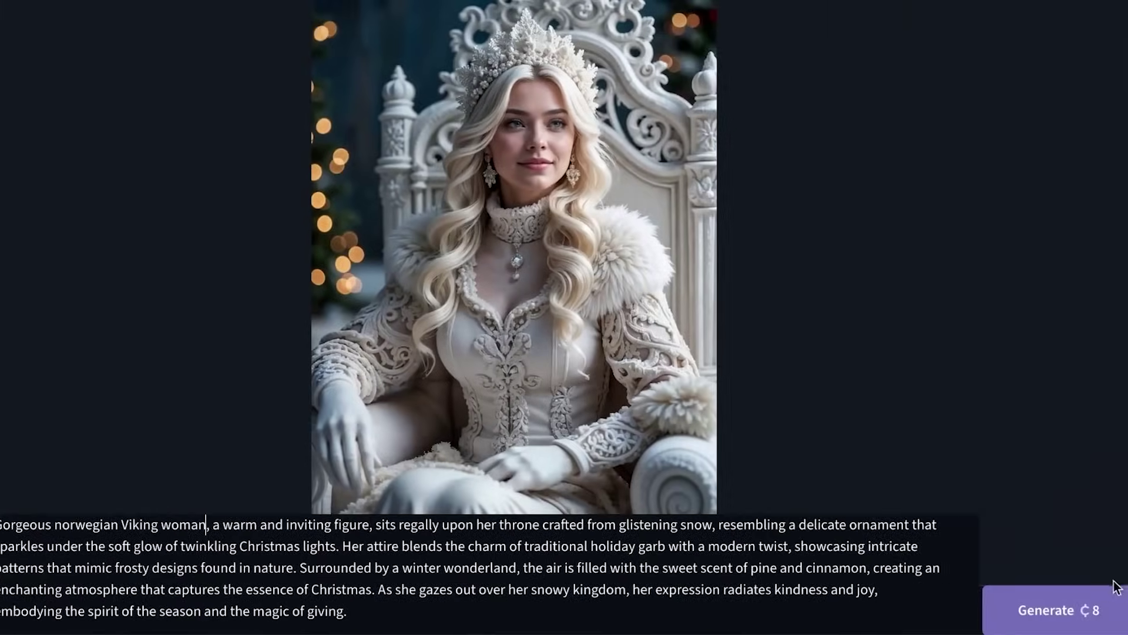
click(1042, 612)
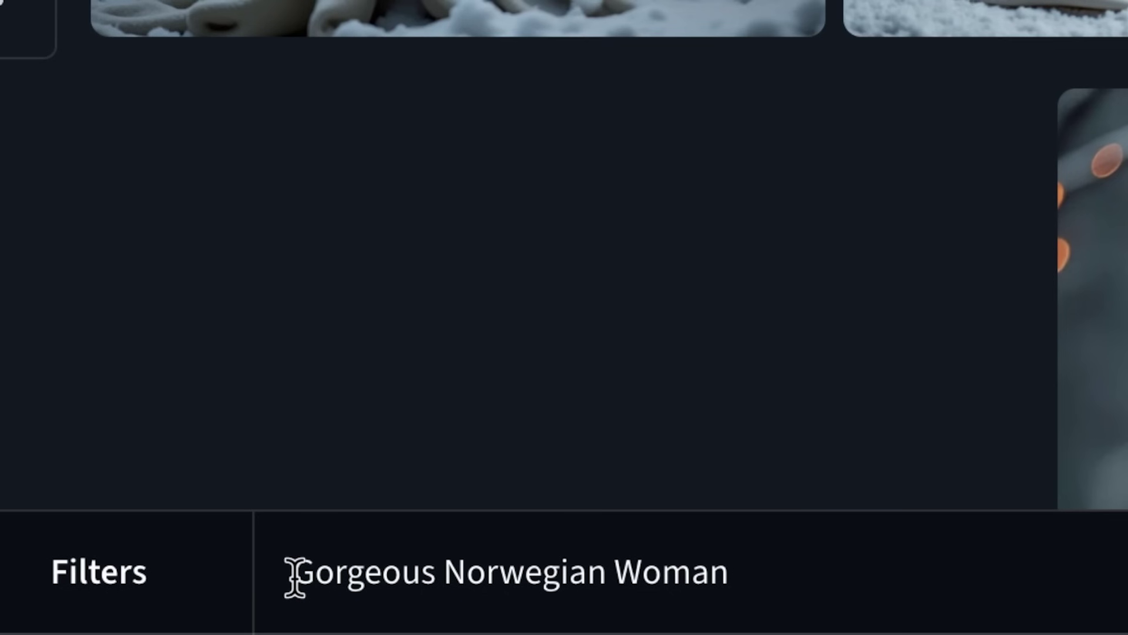
Examine the short prompt "Gorgeous Norwegian Woman", the DreamUp option and the Private generation setting
drag(293, 574, 774, 594)
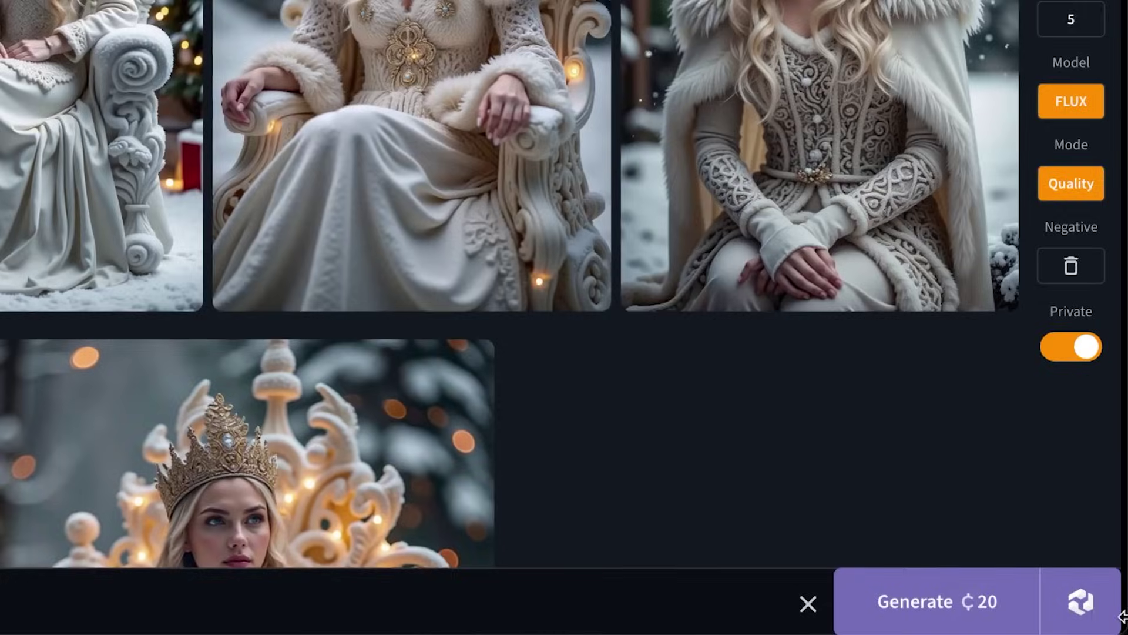
mouse_move(1108, 619)
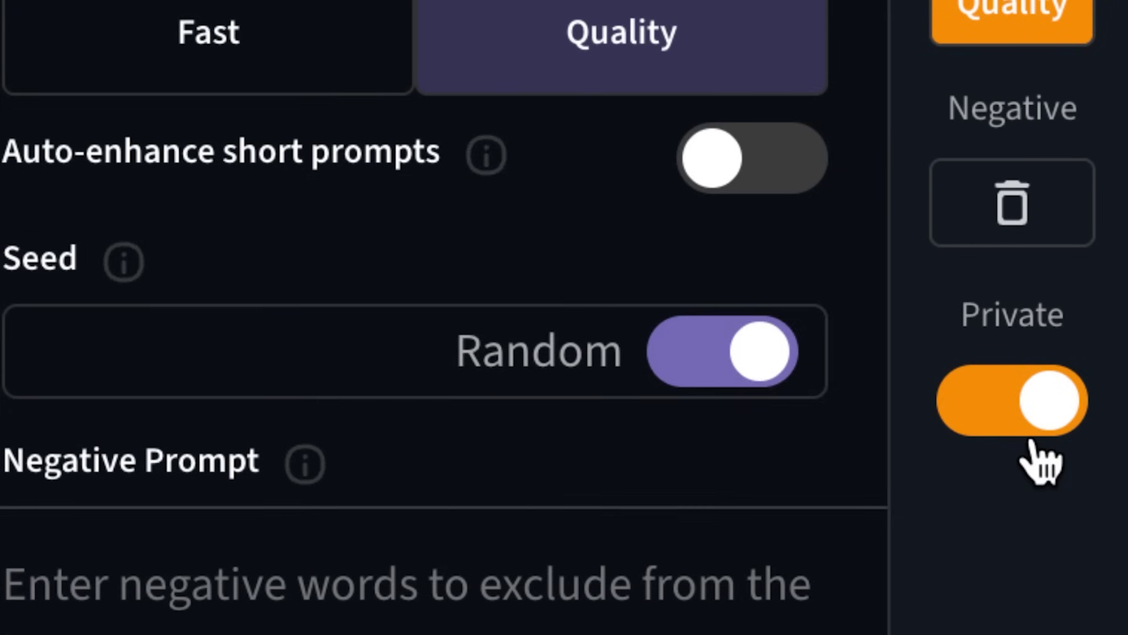
mouse_move(1035, 449)
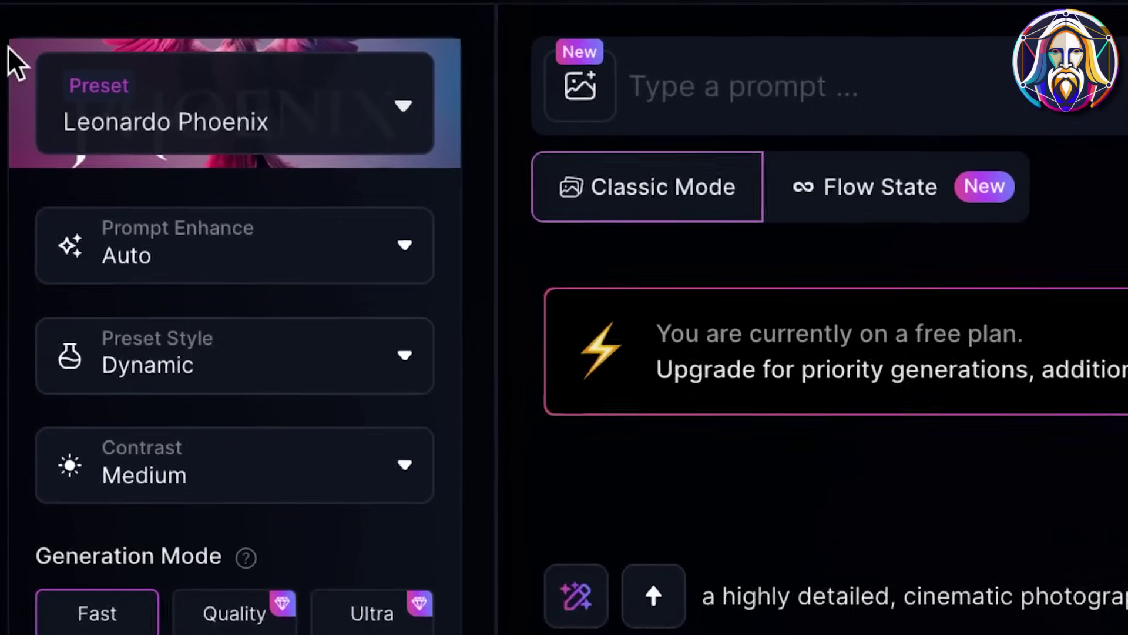
Copy the prompt "A huge bodybuilder tiger standing infront of a harley davidson" from CGDream and generate four 16:9 images with it in Leonardo.Ai
click(219, 111)
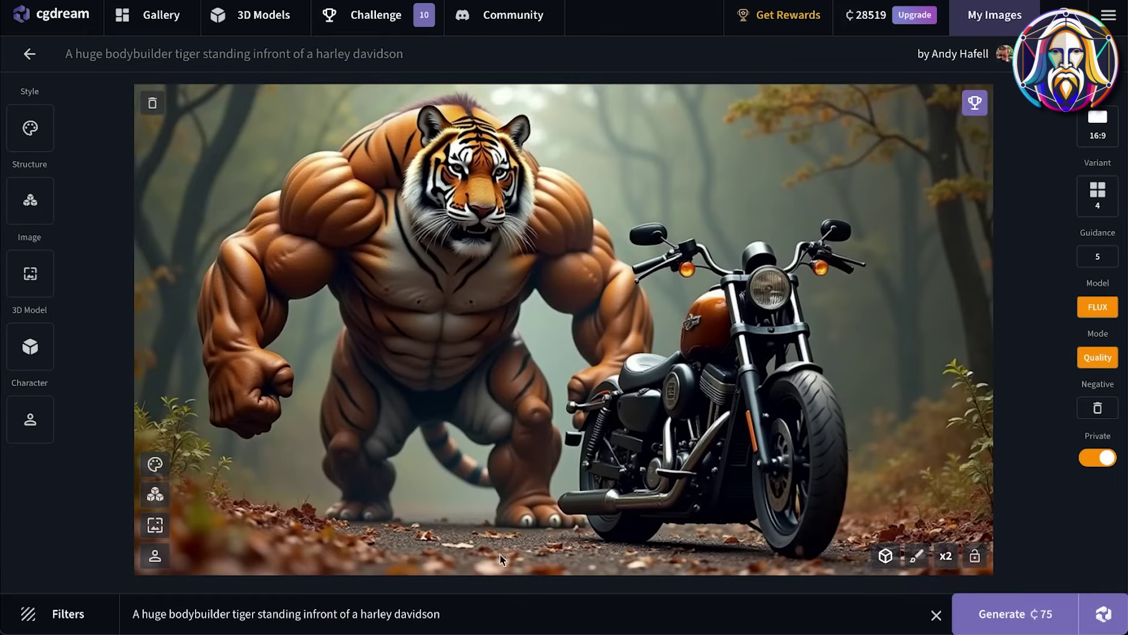
triple_click(473, 613)
key(super+c)
mouse_move(517, 541)
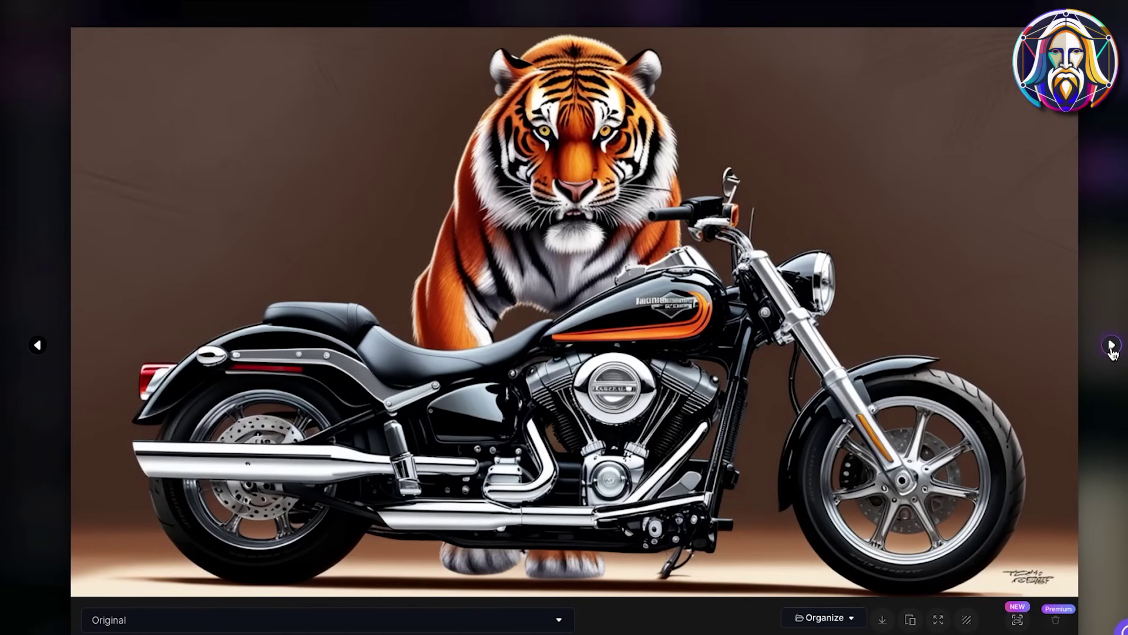
View the Dynamic-style tiger and motorcycle images at full size, one after the other
click(1111, 347)
click(1112, 347)
click(1111, 347)
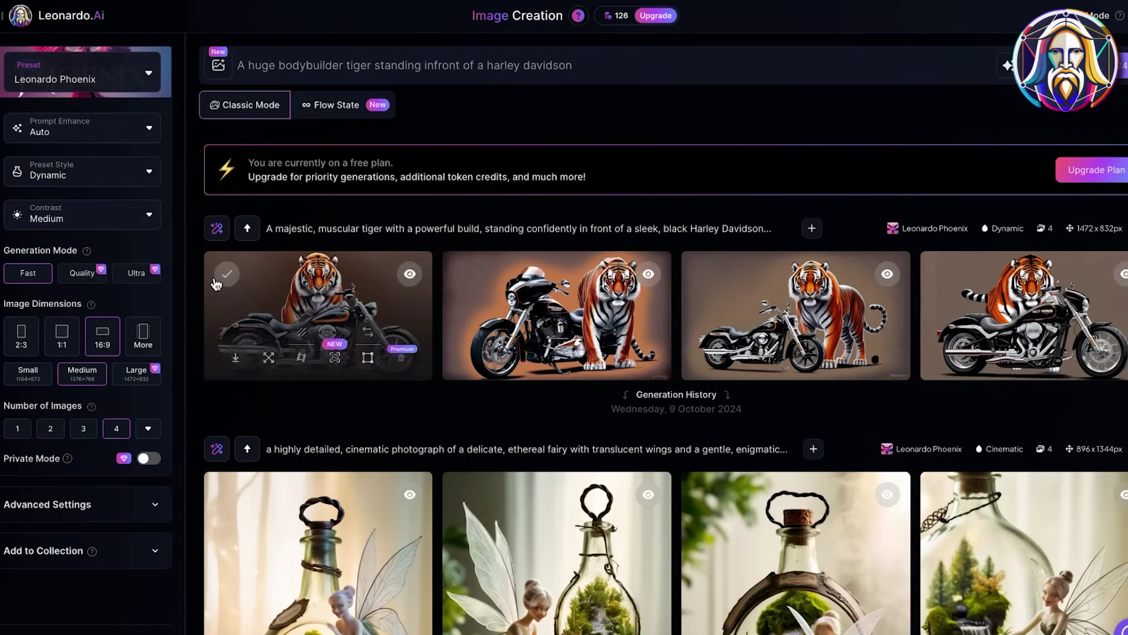
Set the preset style to Cinematic and generate four new images from the same tiger prompt
click(106, 202)
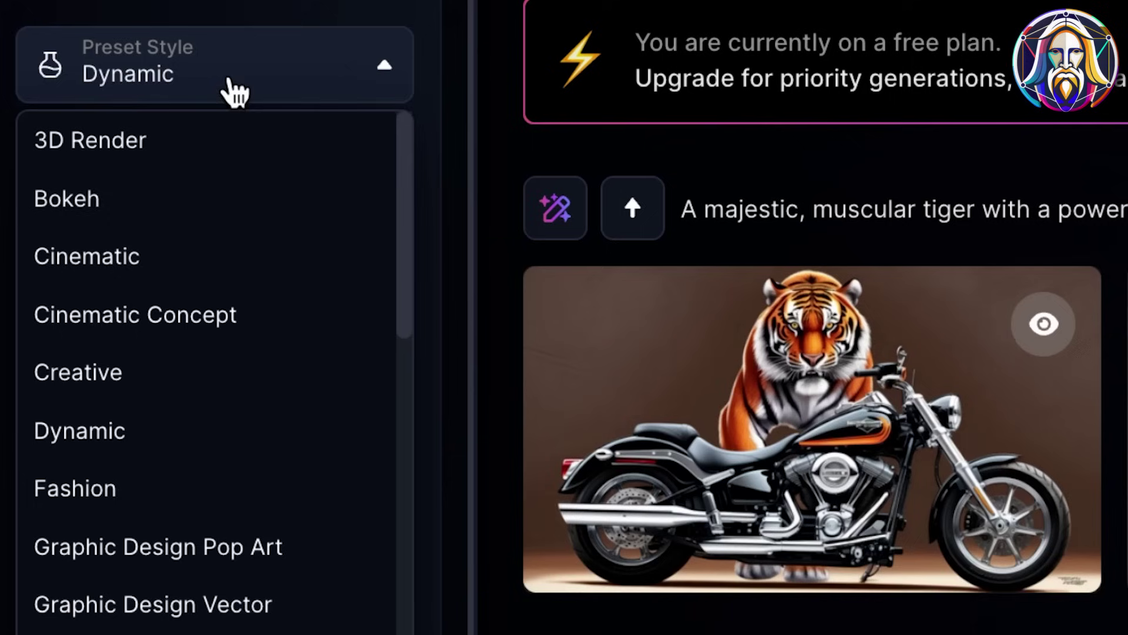
click(174, 278)
scroll(176, 279, down, 10)
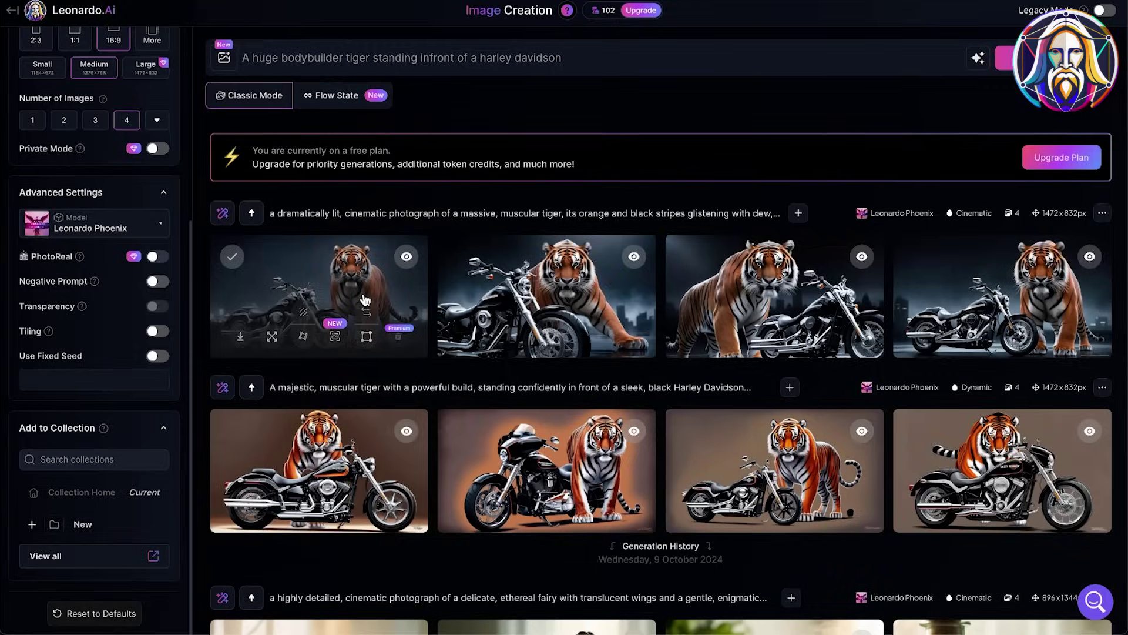
View the four Cinematic tiger and Harley Davidson images at full size
click(365, 300)
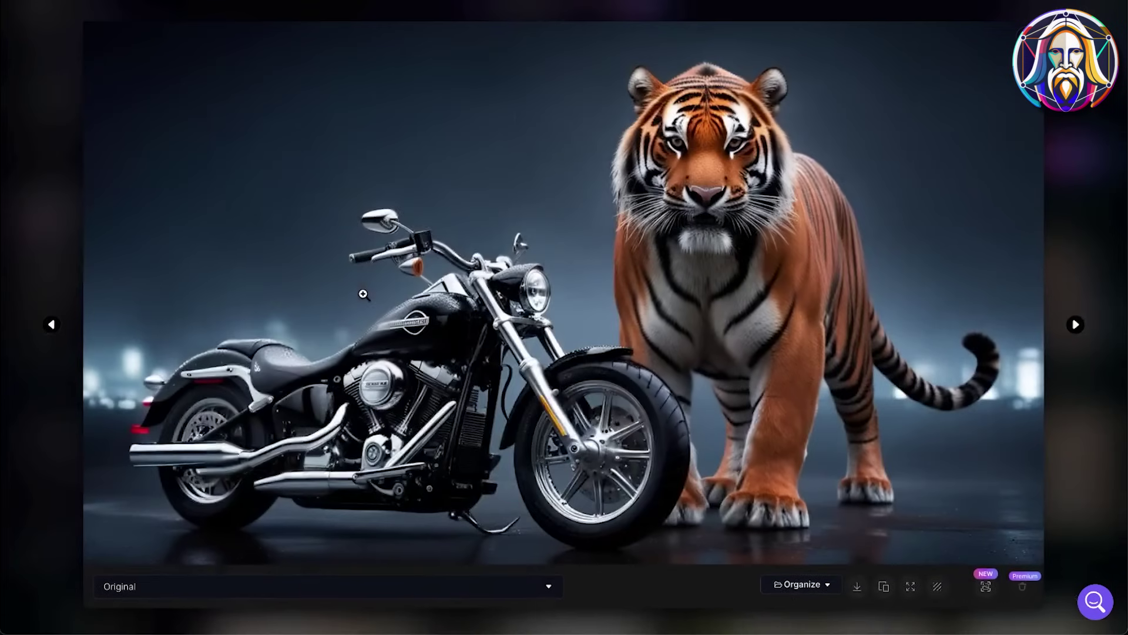
click(1074, 325)
click(1074, 325)
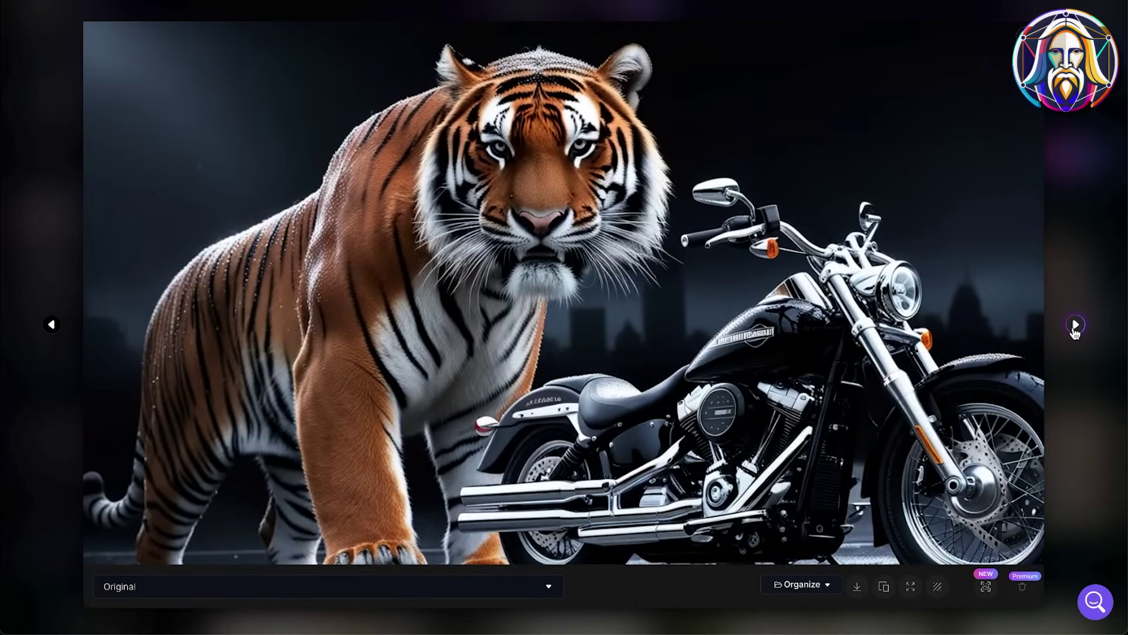
click(1075, 324)
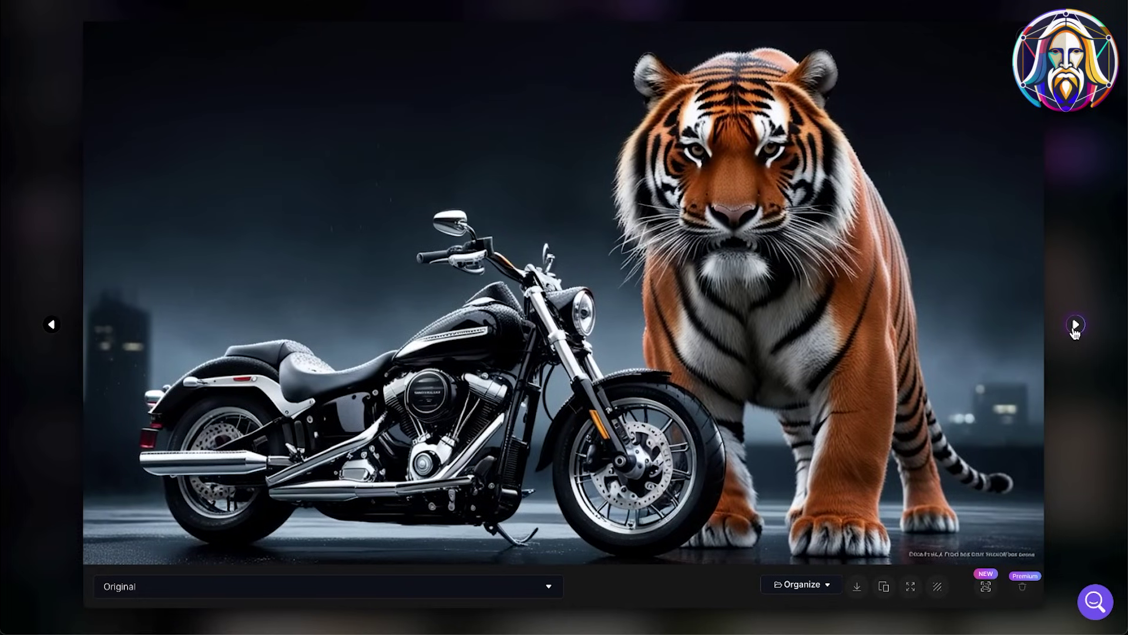
click(1074, 325)
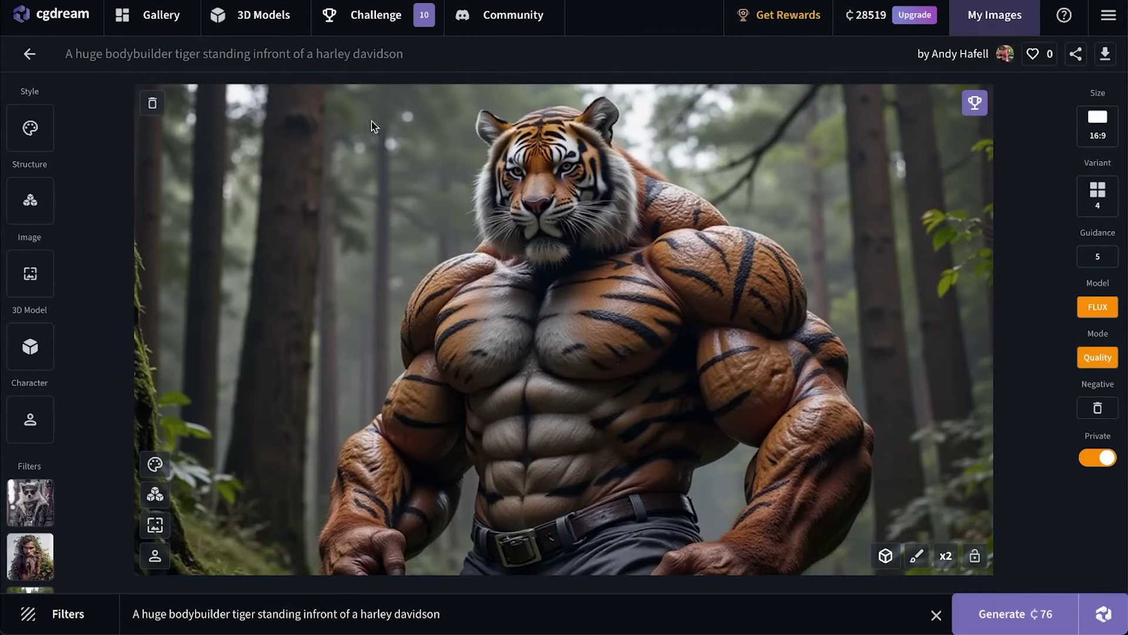
Switch to ChatGPT and request "generate an image A huge bodybuilder tiger standing infront of a harley davidson"
click(29, 54)
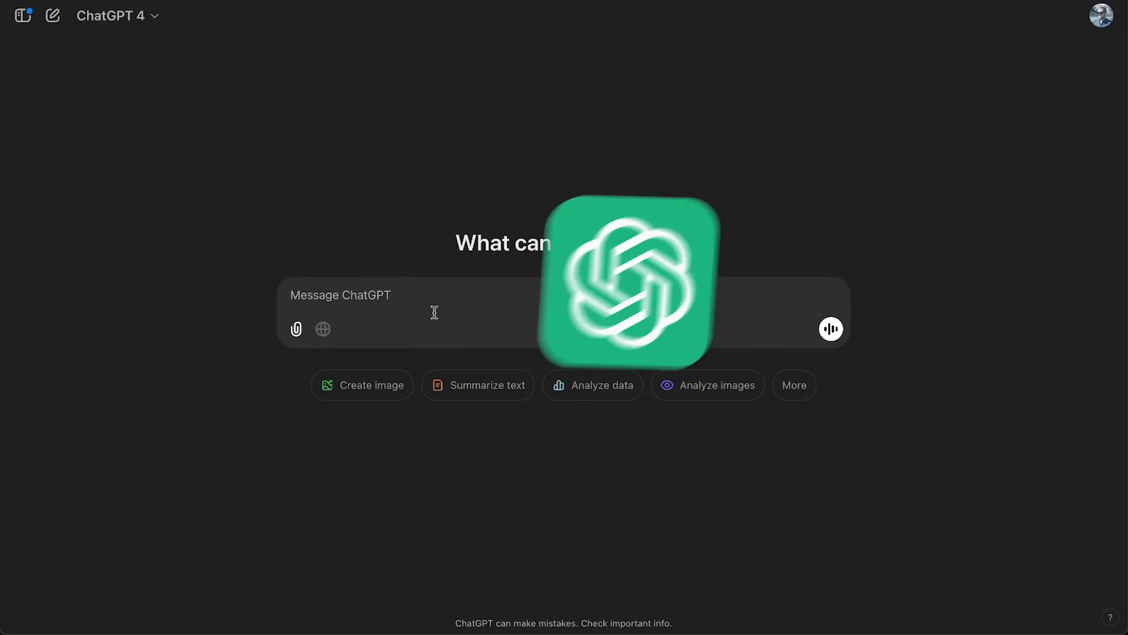
text(generate an image A huge bodybuilder tiger standing infront of a harley davidson)
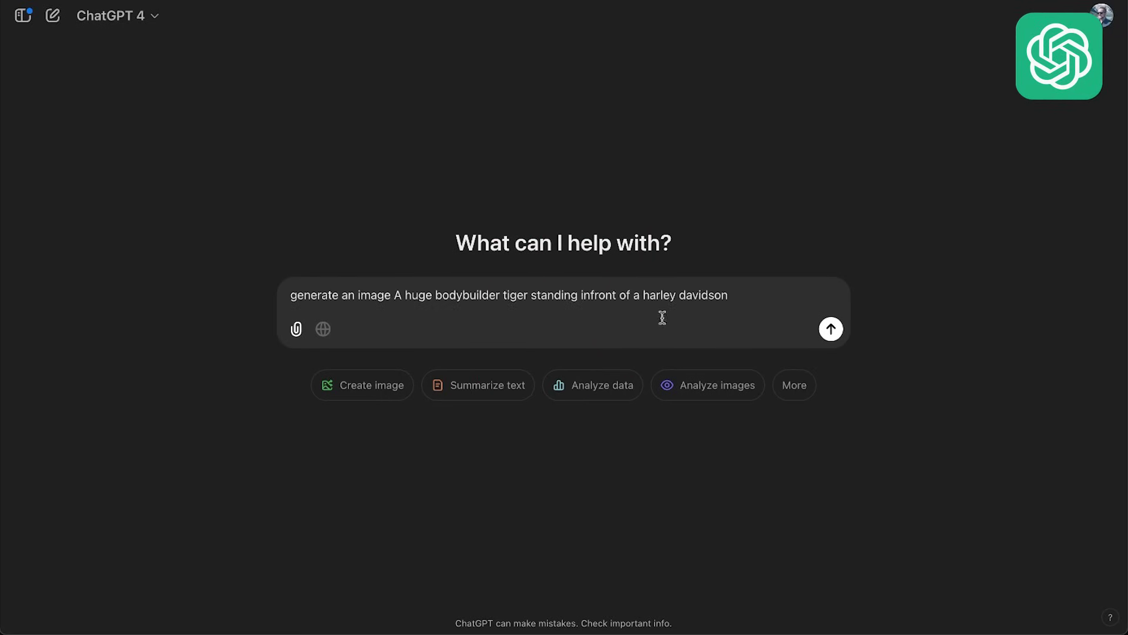
click(818, 333)
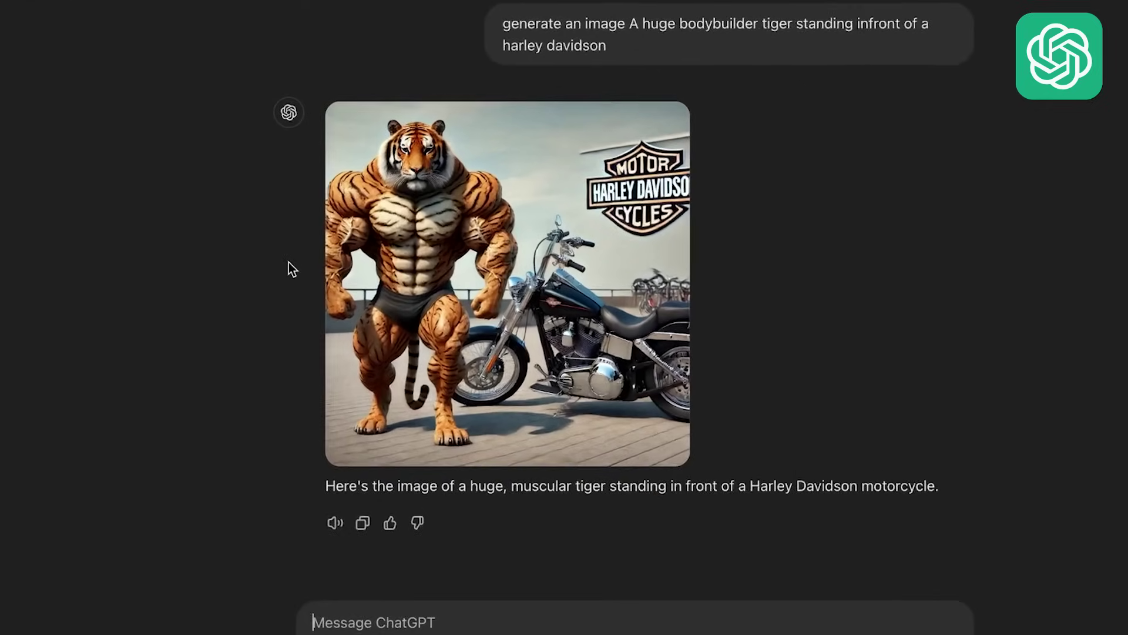
Request the bodybuilder tiger image again with "aspect ratio 16:9" added to the prompt and open the generated picture
key(super+v)
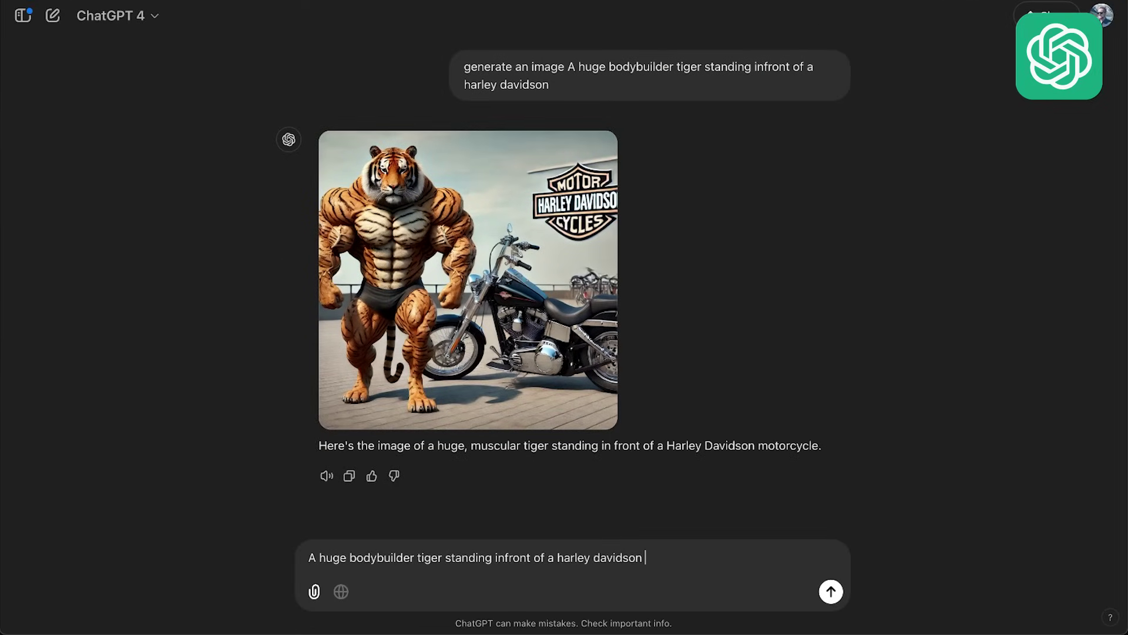
text(aspect ratio 16:9)
key(Return)
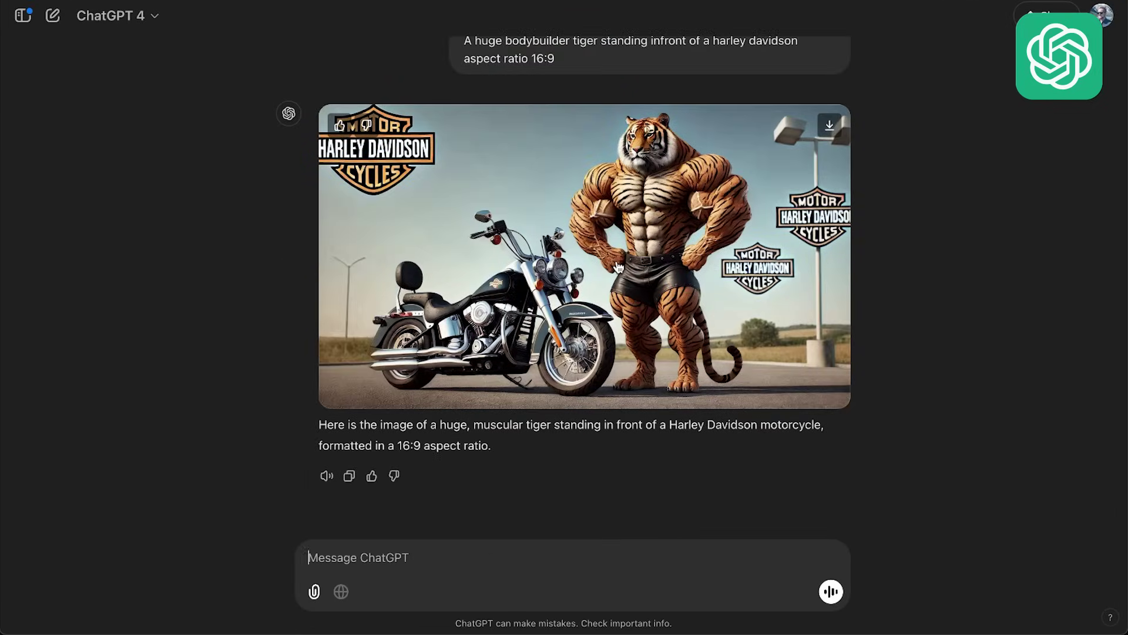
click(619, 267)
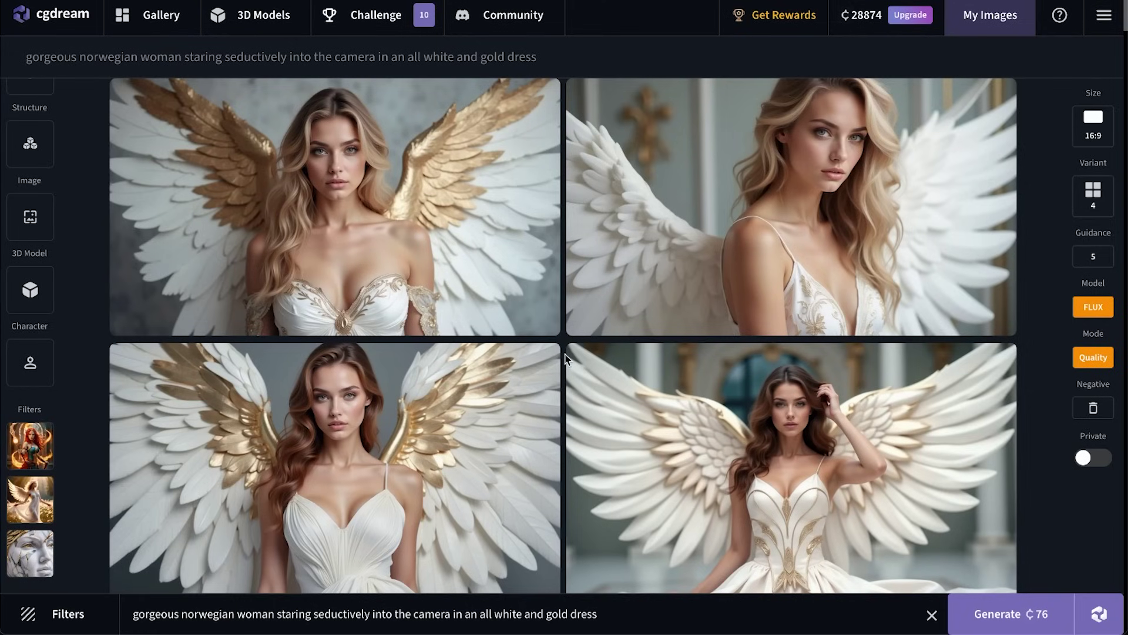
Generate the Norwegian woman in an all white and gold dress in ChatGPT at aspect ratio 16:9 and review the image
click(485, 252)
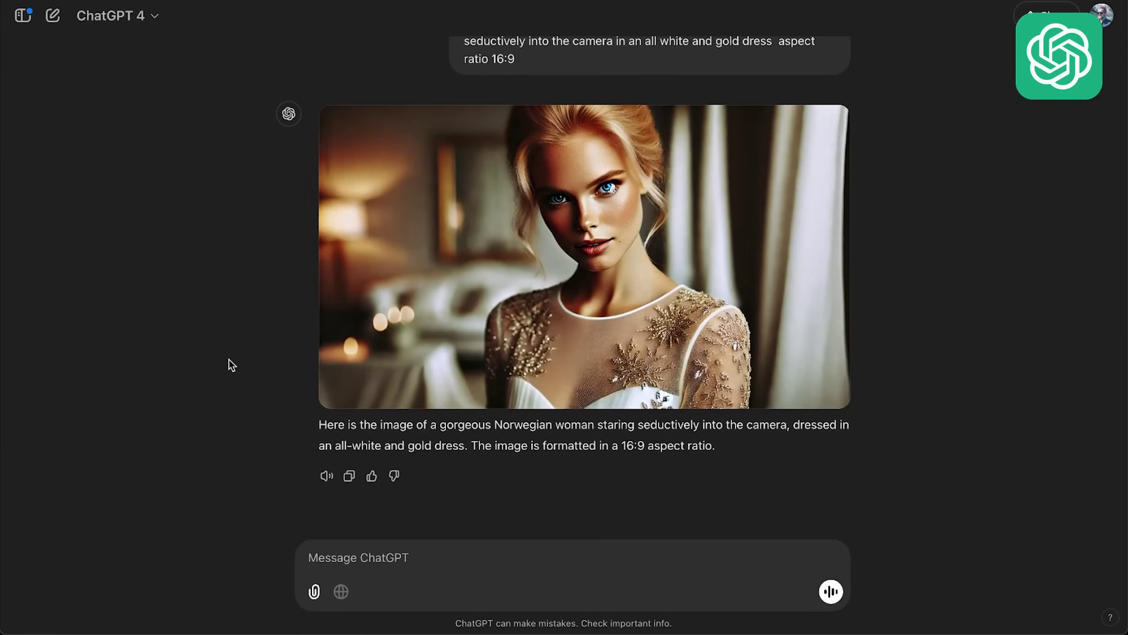
scroll(285, 350, up, 3)
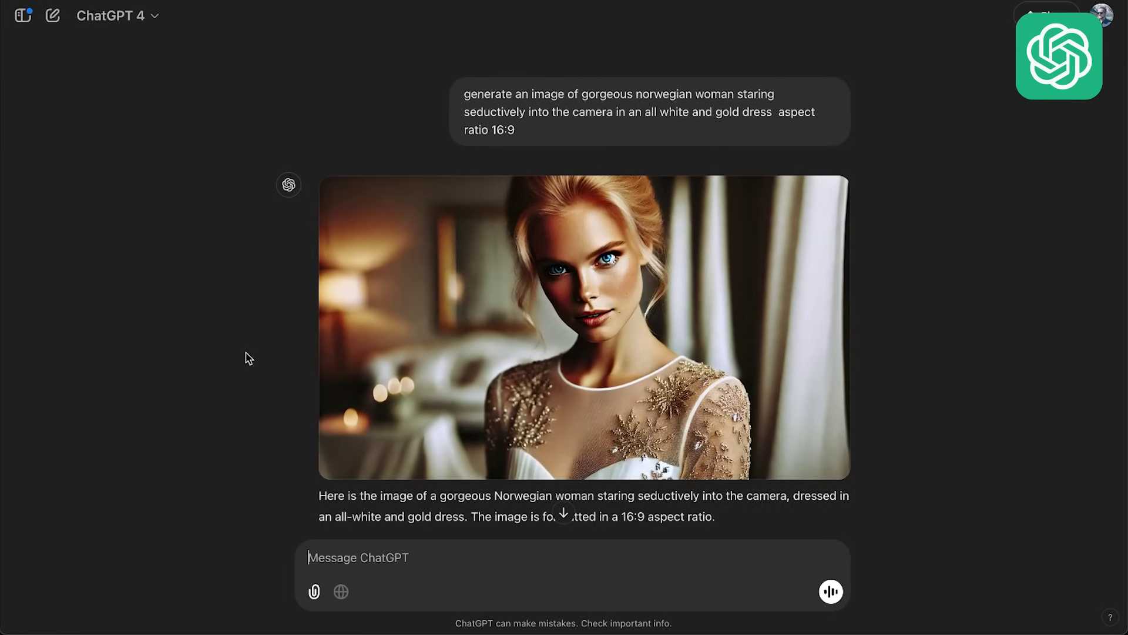
scroll(676, 330, down, 3)
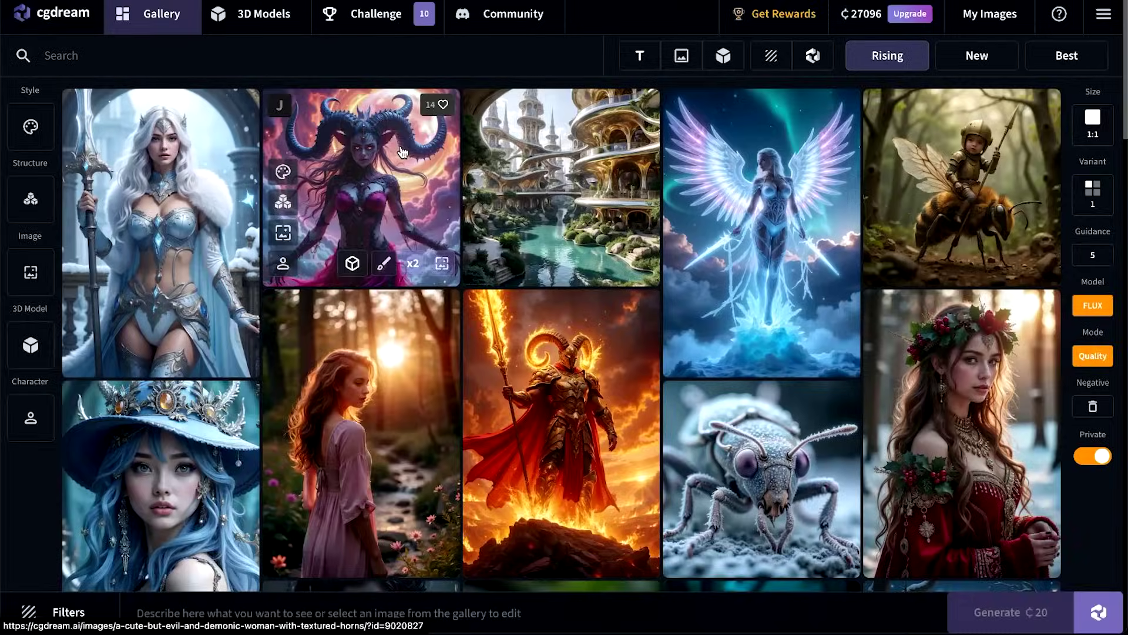
Open the giant fist image from the CGDream gallery, search the filters for "molten lava" and add the first matching filter
scroll(405, 151, down, 10)
scroll(403, 152, down, 3)
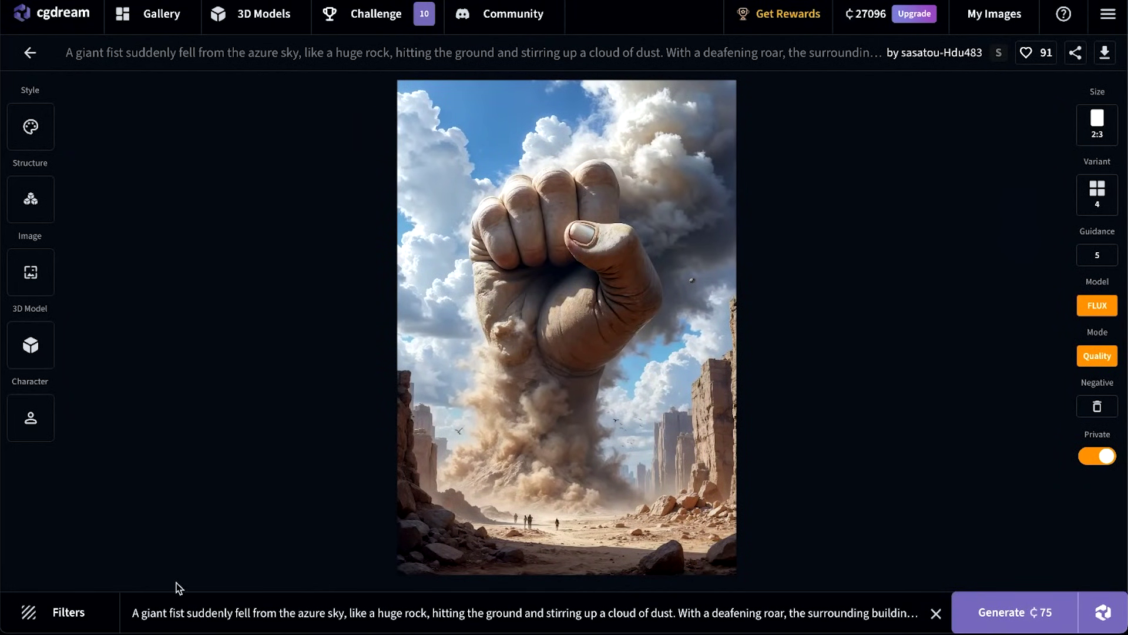
click(55, 618)
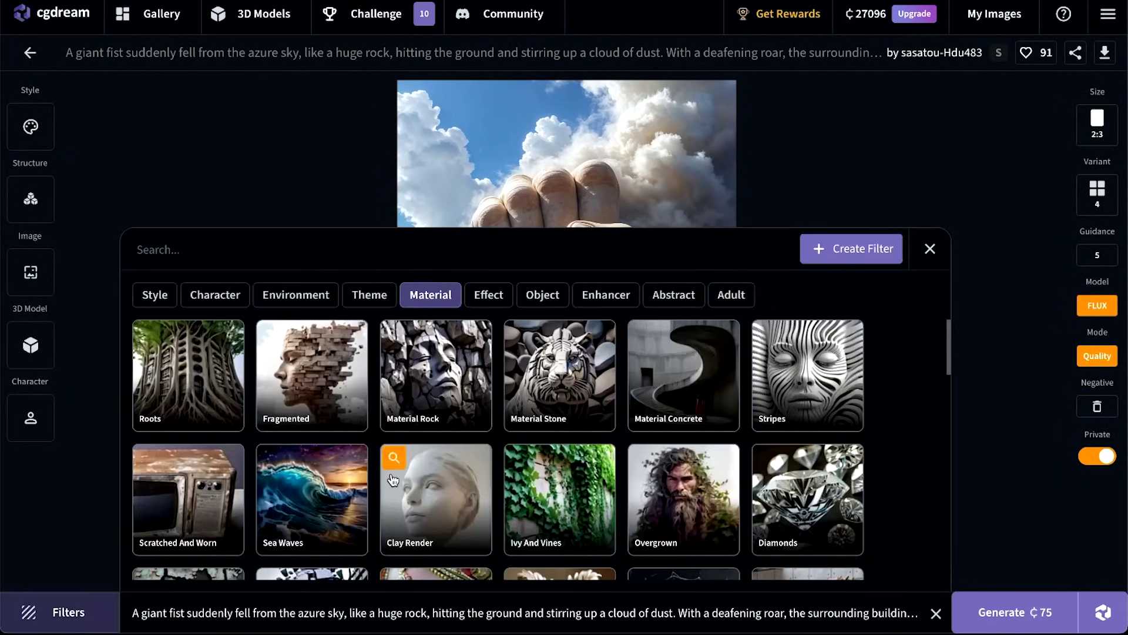
click(218, 338)
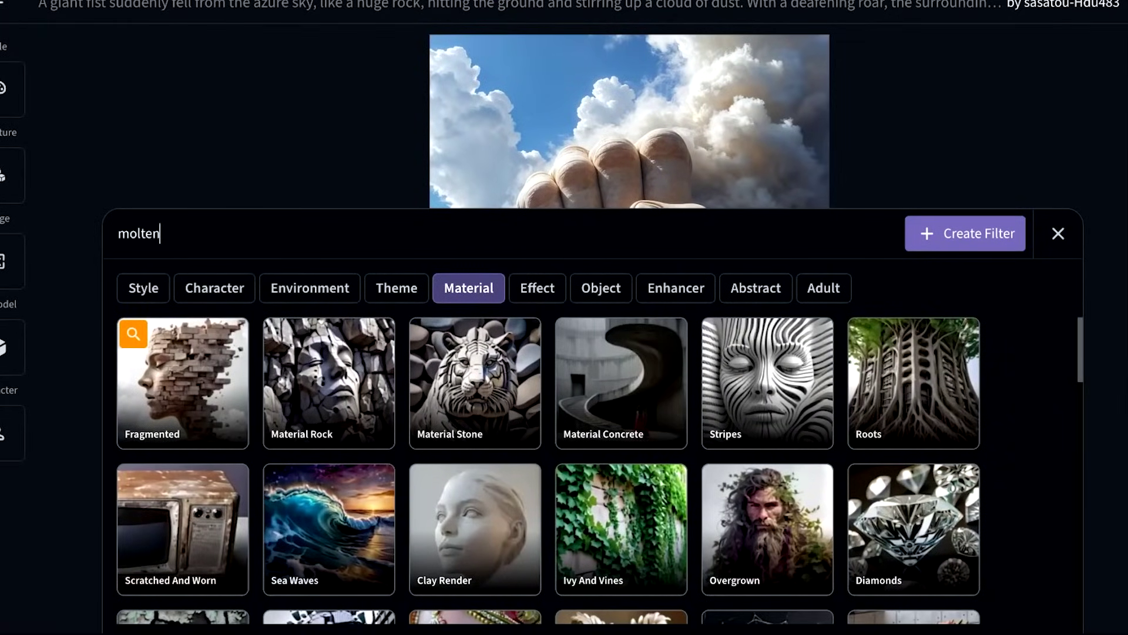
text(molten lava)
click(168, 405)
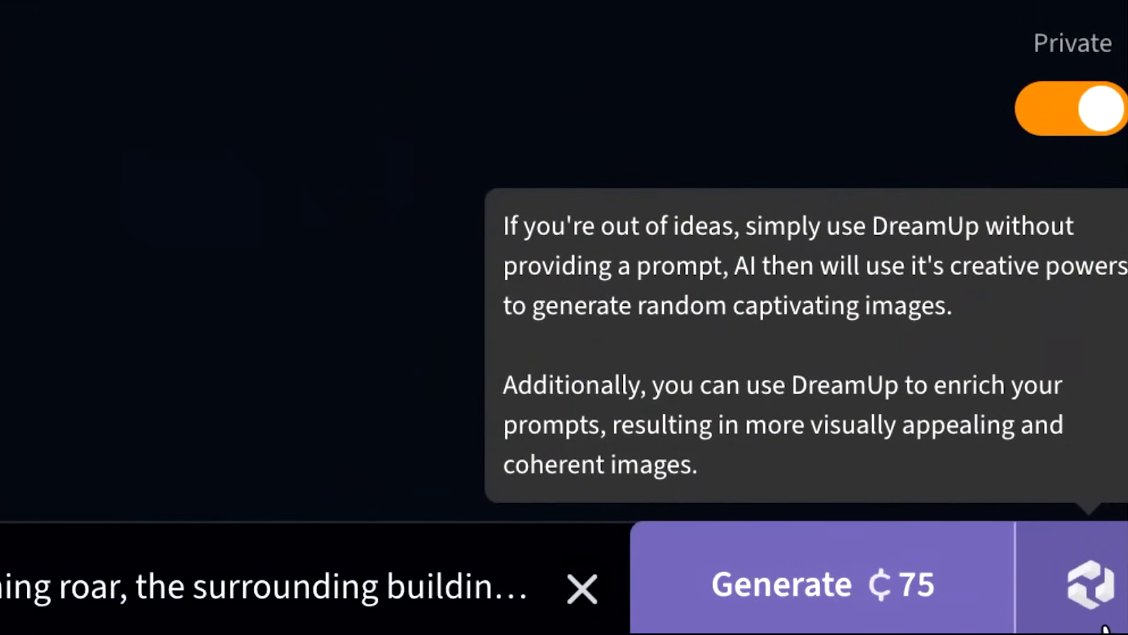
Generate the lava fist using DreamUp, then add the Roots and Ivy And Vines filters to the original giant fist image
click(1105, 628)
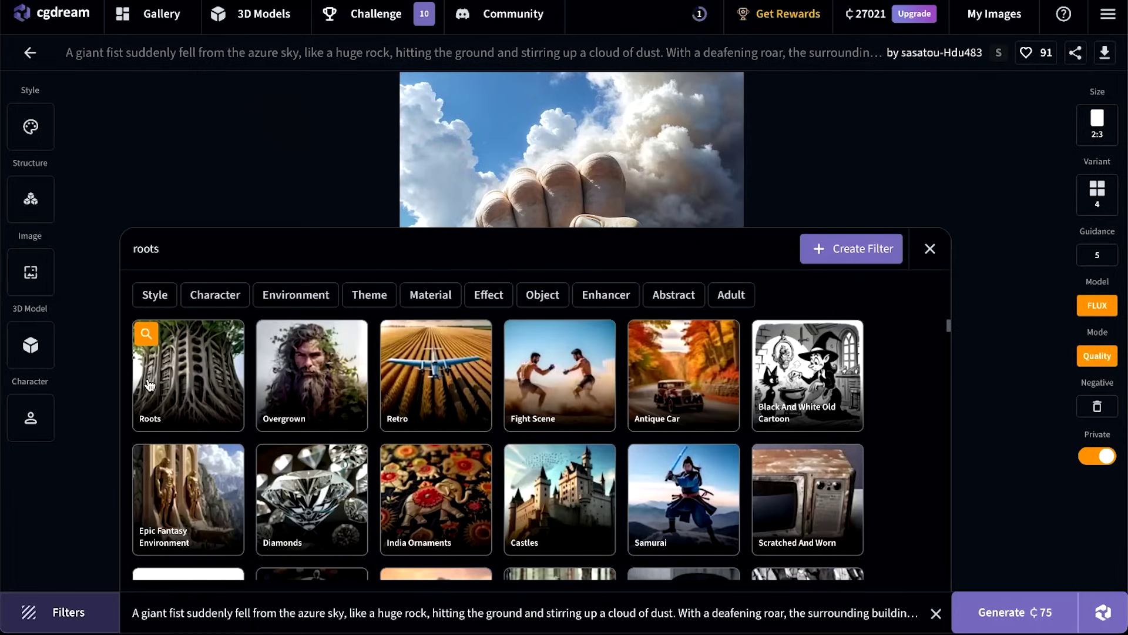
click(149, 385)
click(328, 395)
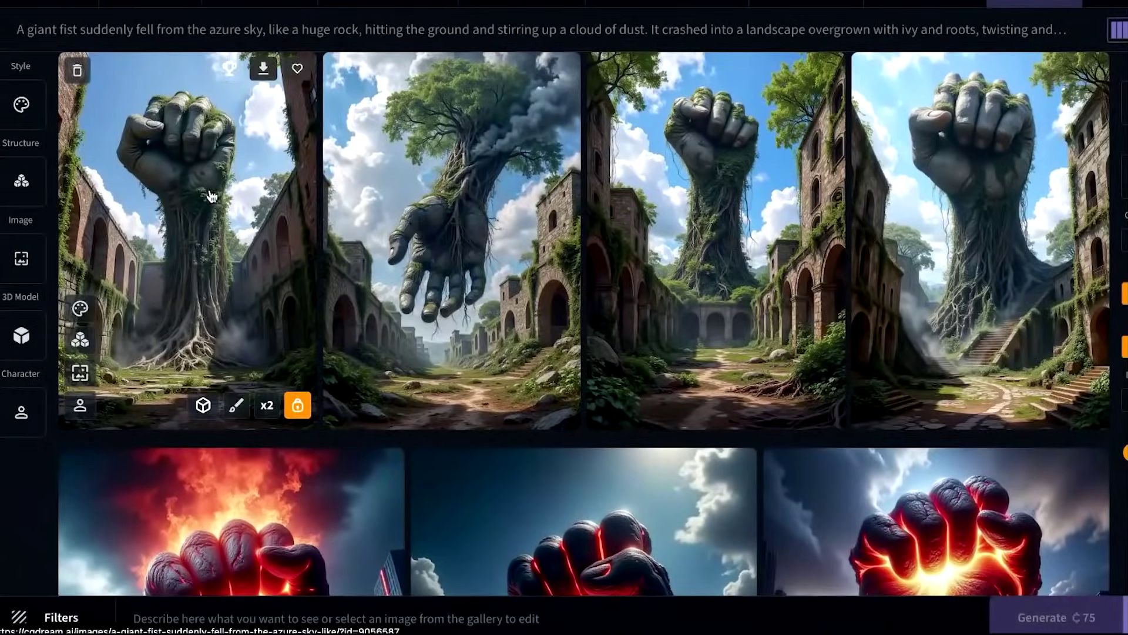
Open a generated ivy-covered fist image and compare its original with the x2 upscaled version up close
click(184, 191)
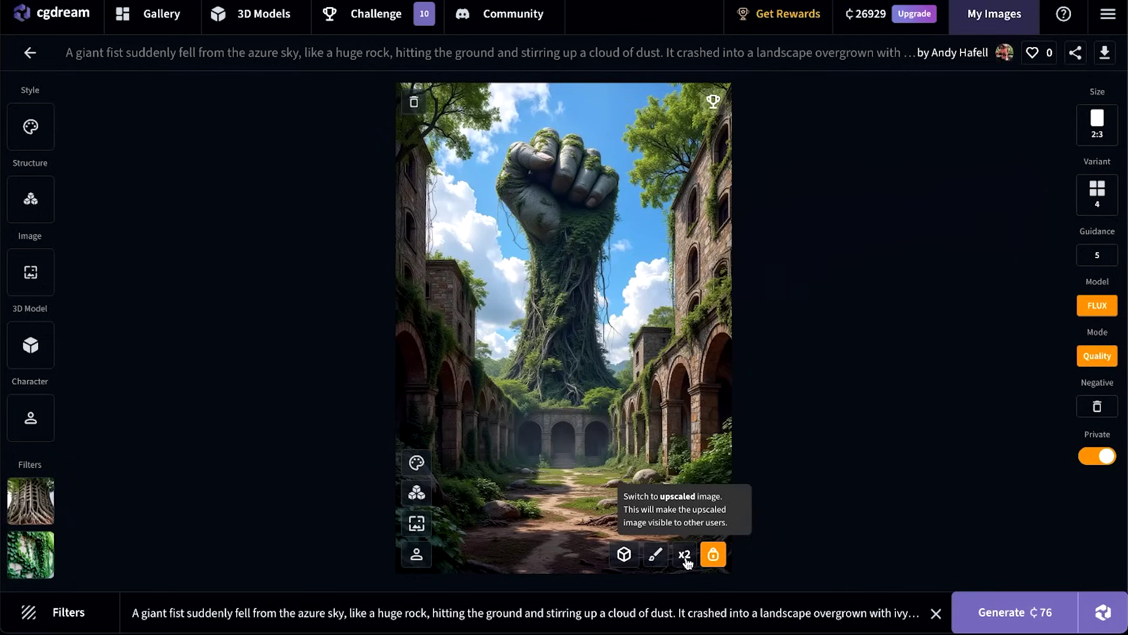
click(719, 605)
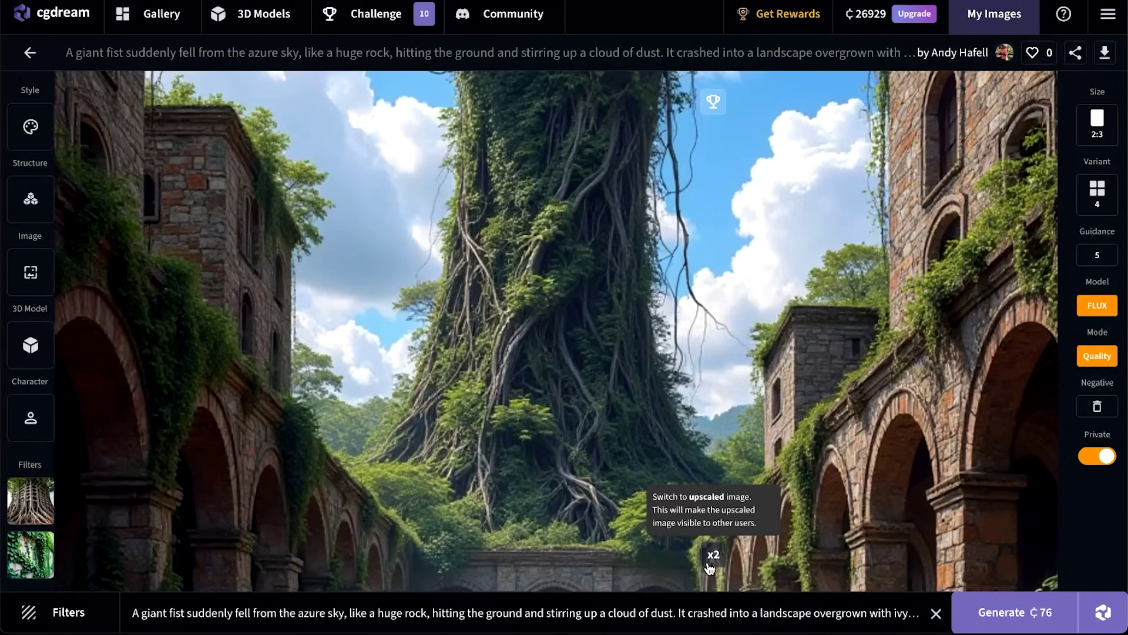
click(711, 558)
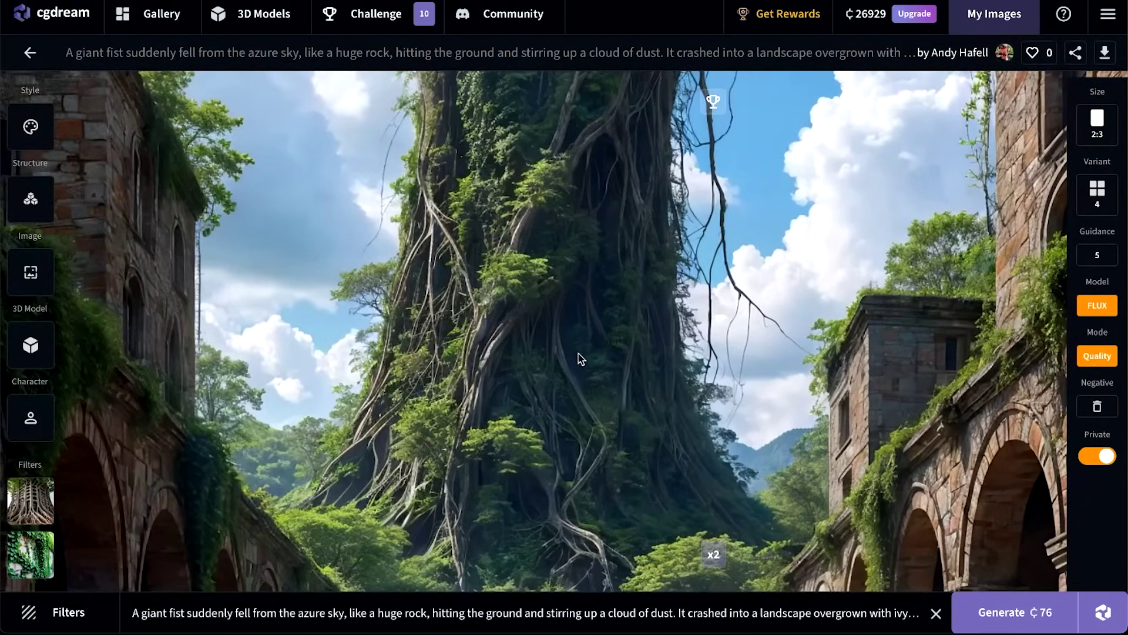
click(713, 555)
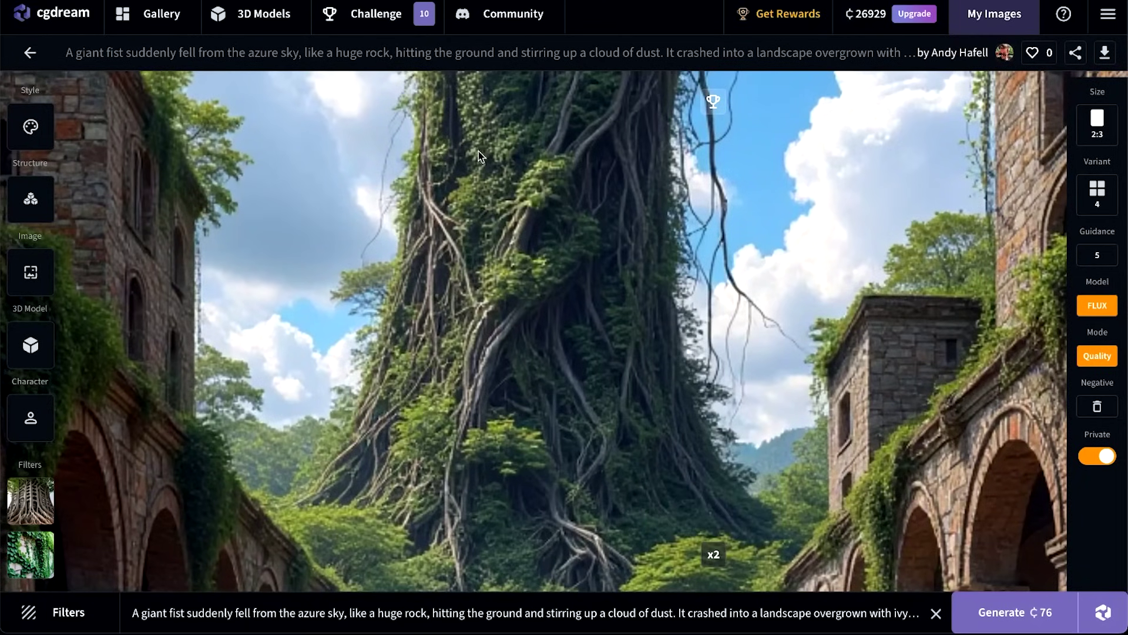
click(713, 554)
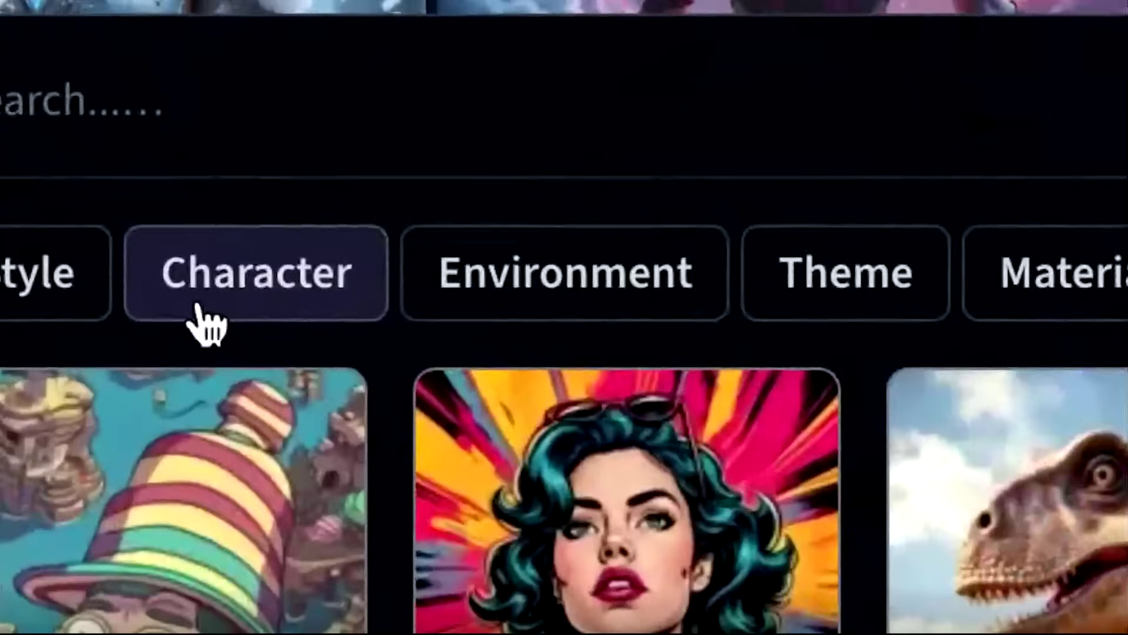
Browse the Character filters and select the Knight filter
click(199, 306)
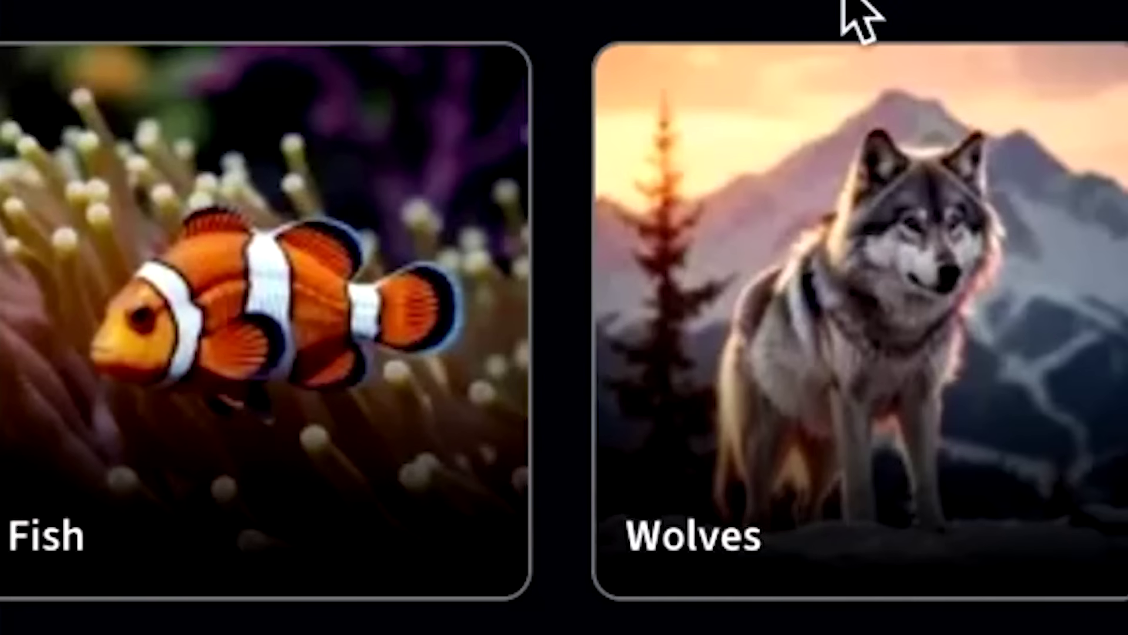
scroll(378, 403, down, 5)
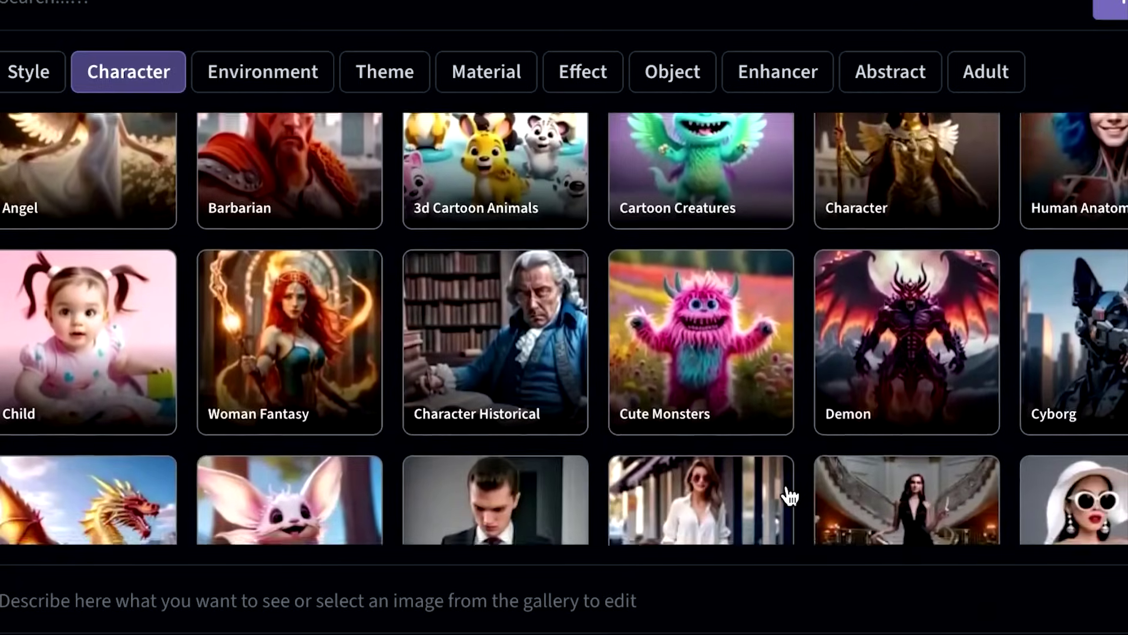
scroll(790, 495, down, 4)
scroll(789, 495, down, 3)
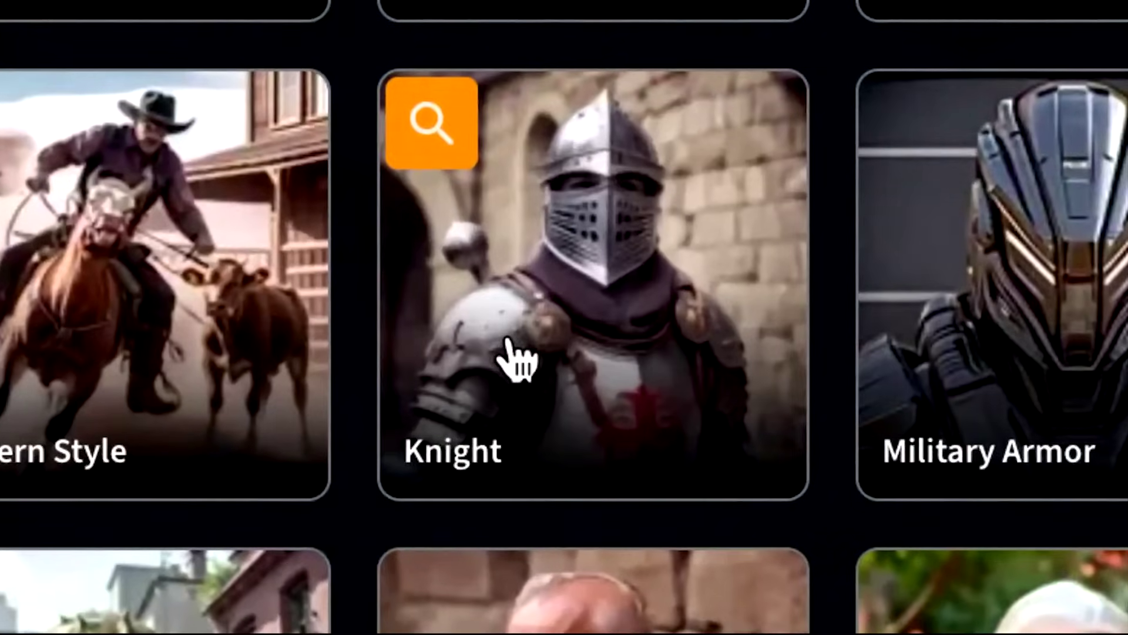
click(458, 303)
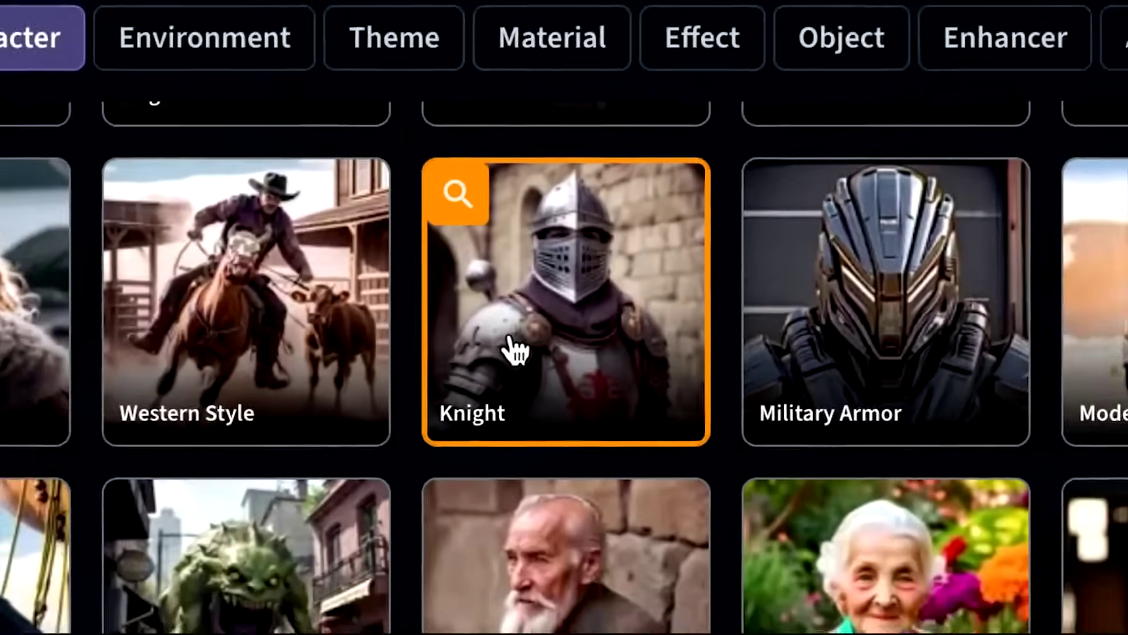
scroll(1007, 347, down, 4)
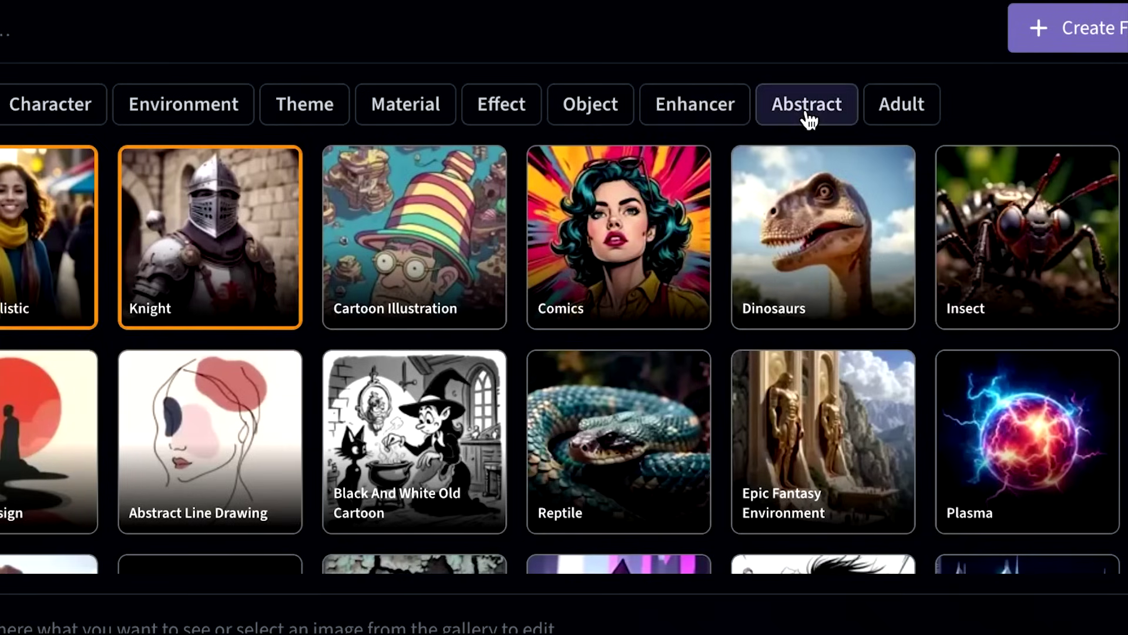
Browse the Abstract filters and select Dynamic Abstract Shapes
click(809, 118)
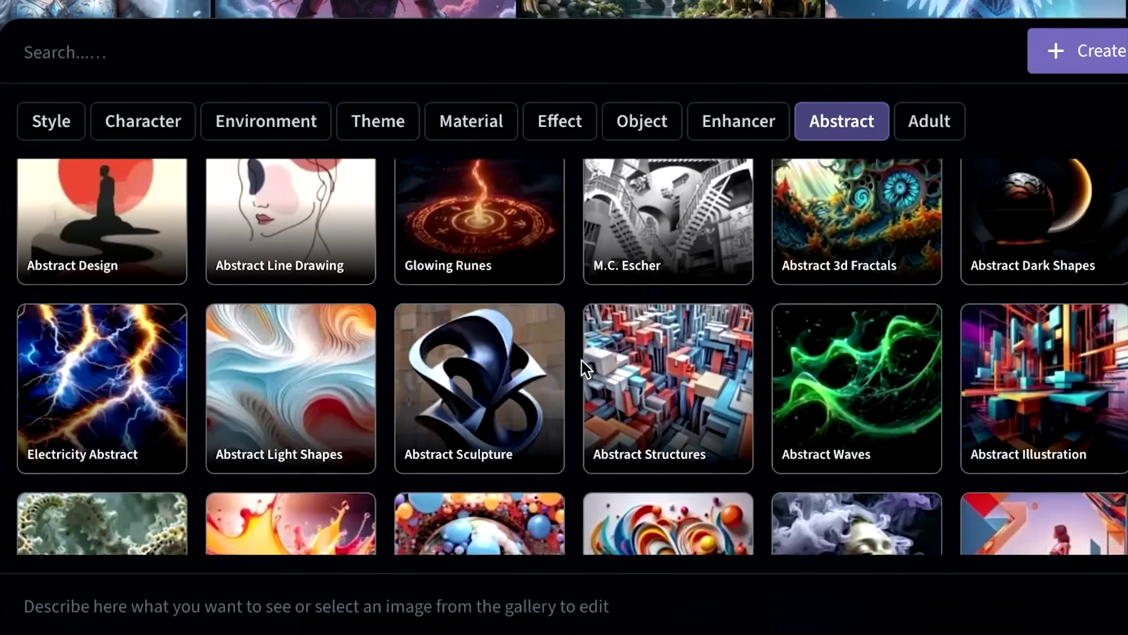
scroll(584, 365, down, 5)
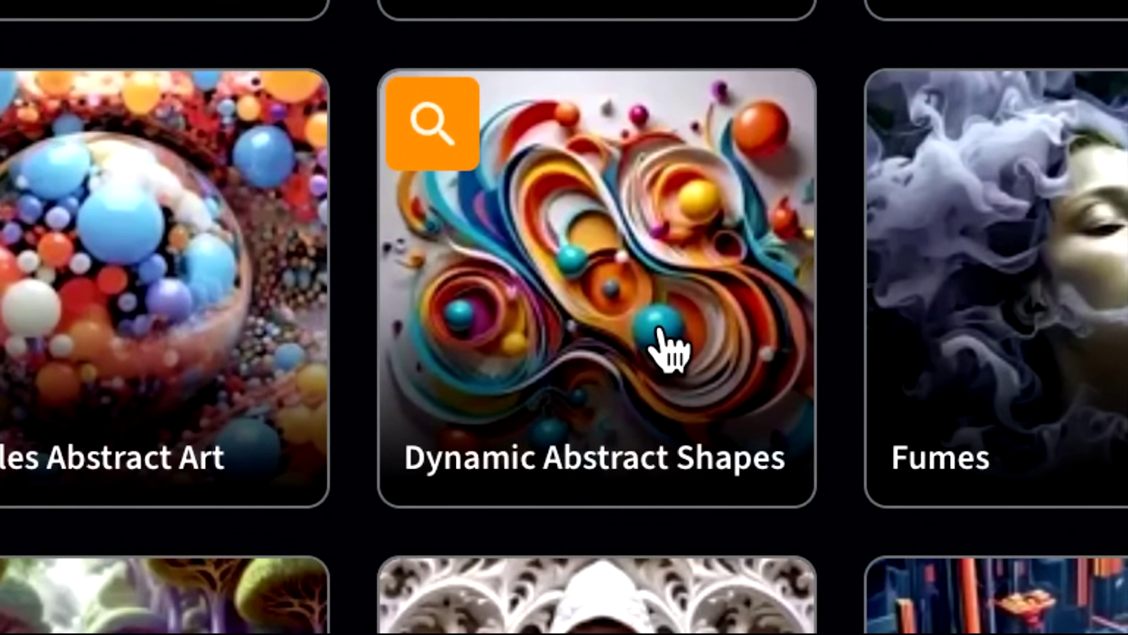
click(667, 350)
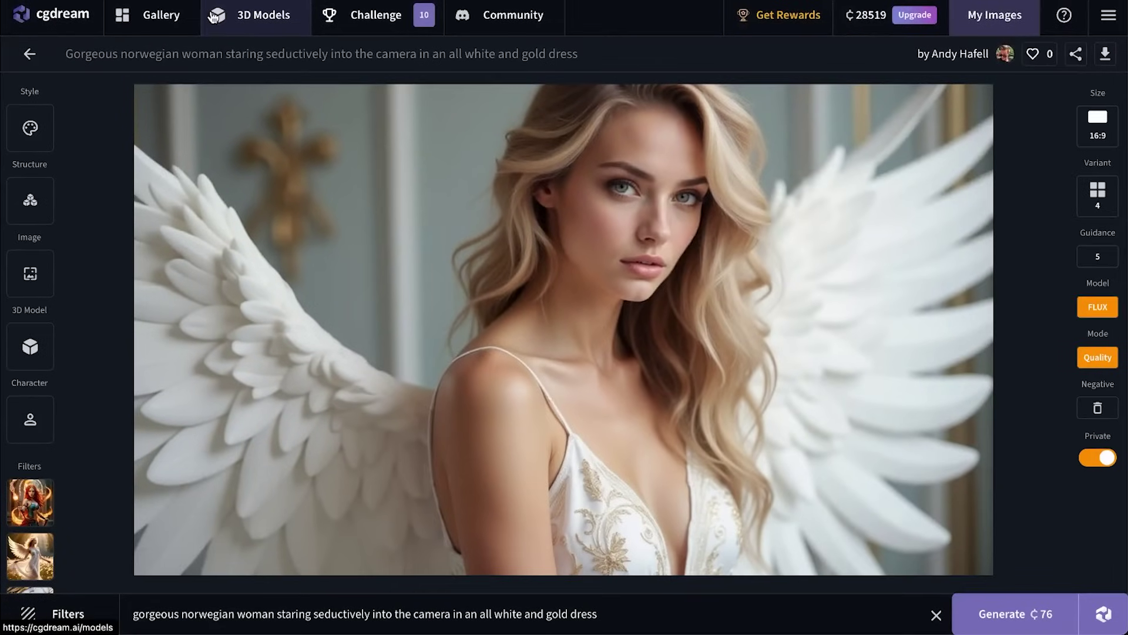
Browse the 3D model library, open the red Porsche 911 Turbo and adjust its viewing angle
mouse_move(25, 144)
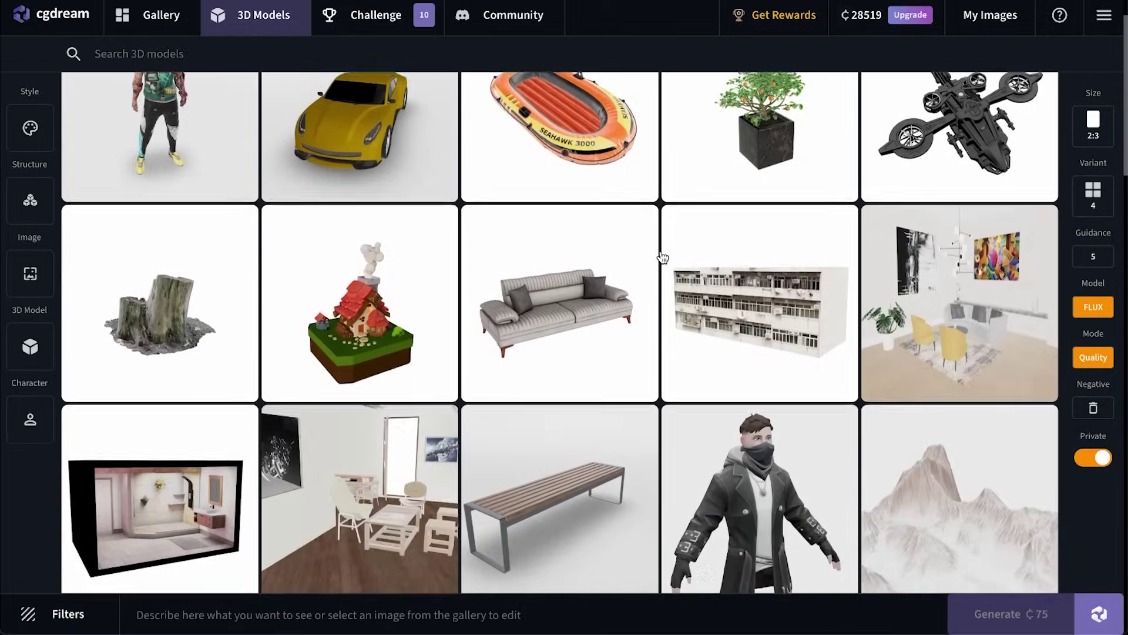
scroll(663, 257, down, 7)
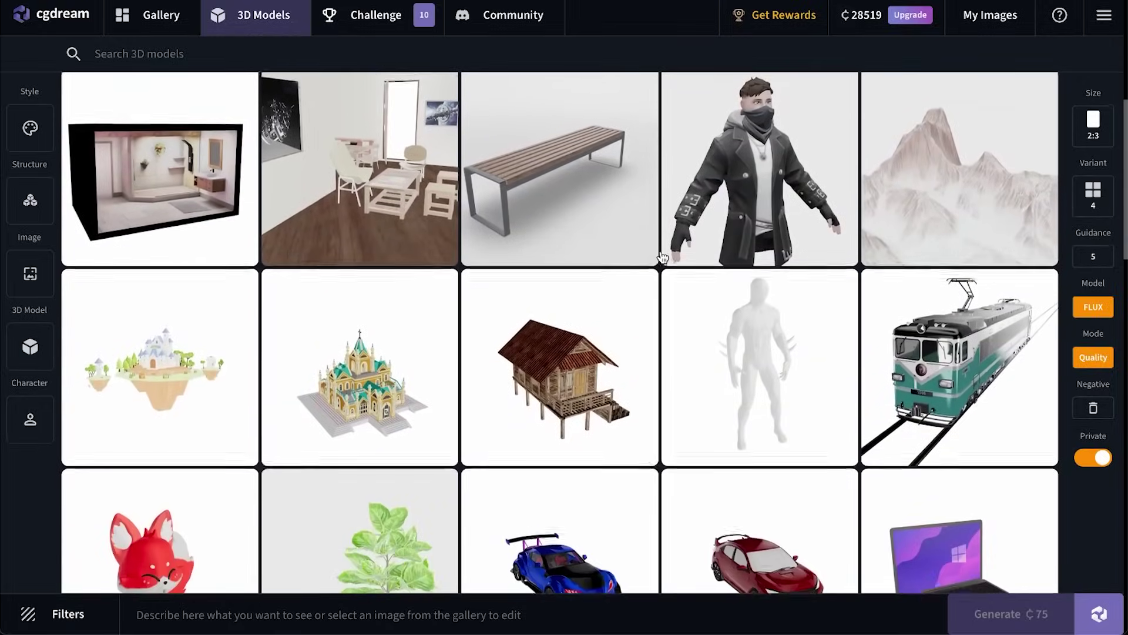
scroll(663, 257, down, 10)
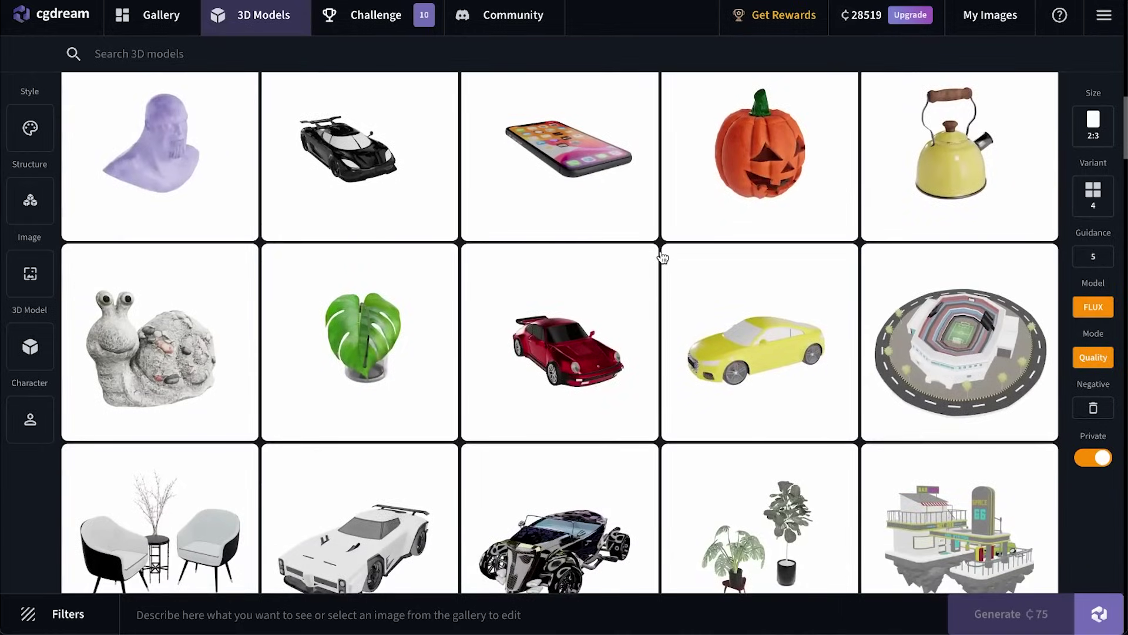
click(584, 327)
mouse_move(718, 299)
mouse_down()
mouse_move(619, 290)
mouse_move(567, 312)
mouse_move(594, 327)
mouse_move(764, 299)
mouse_move(711, 300)
mouse_up()
Enter the prompt "Gorgeous Porche 911 driving down the coastline" and add the Natural Landmarks environment filter
click(194, 610)
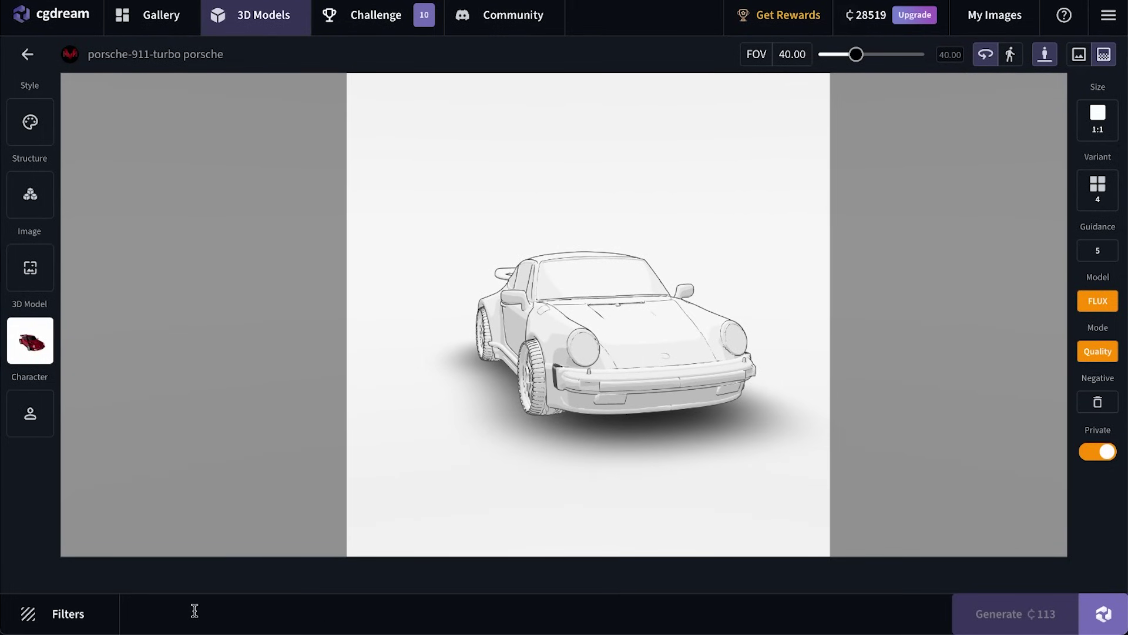
text(Gorgeous Porche 911 driving down the coastline)
click(97, 617)
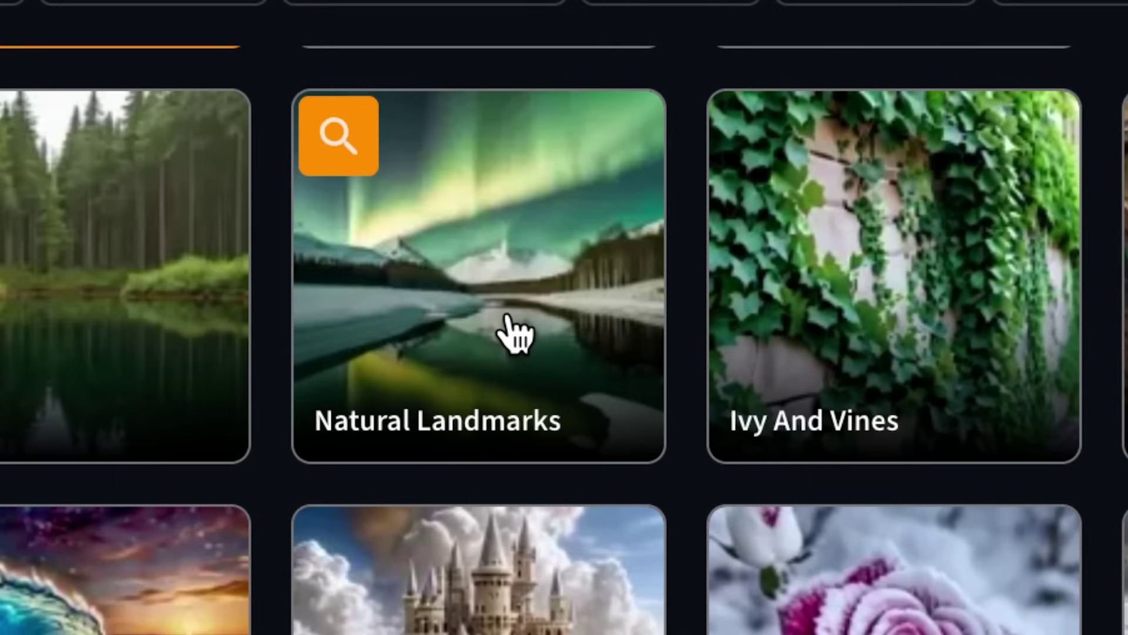
click(515, 334)
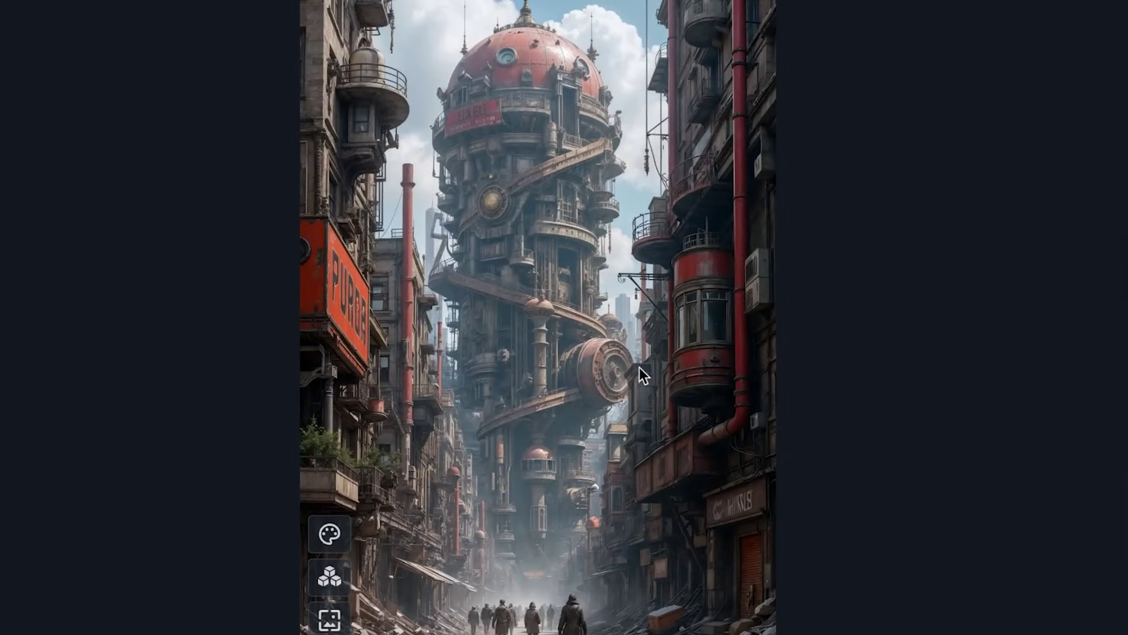
Raise the Strength of Structure for the city tower reference and generate two variants of the skyscrapers with gardens prompt
scroll(643, 410, down, 1)
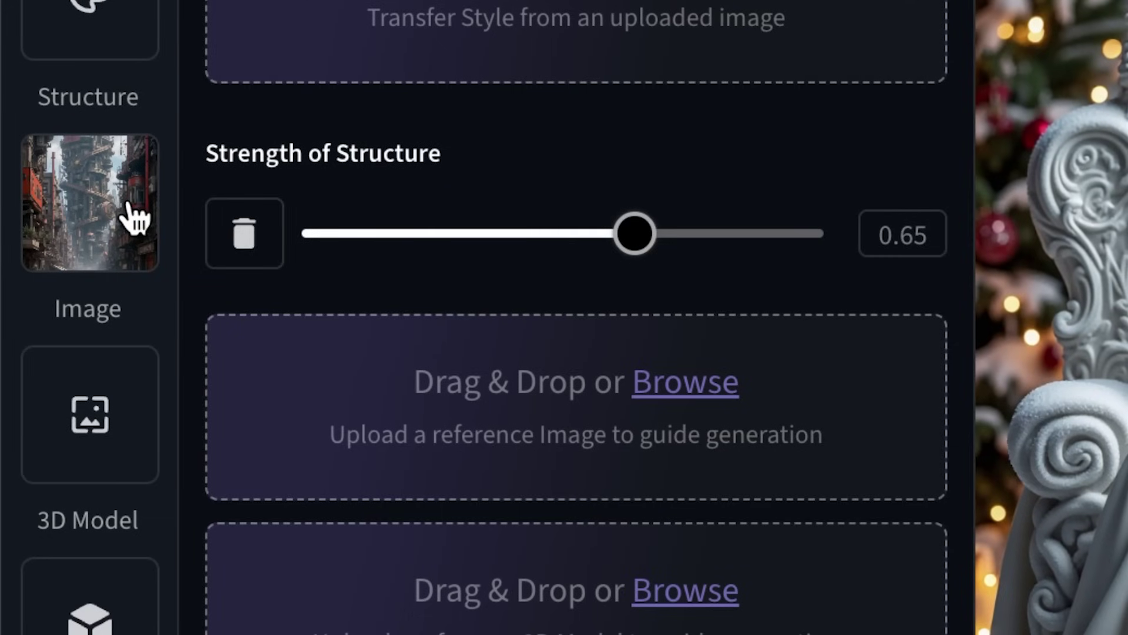
drag(624, 233, 841, 234)
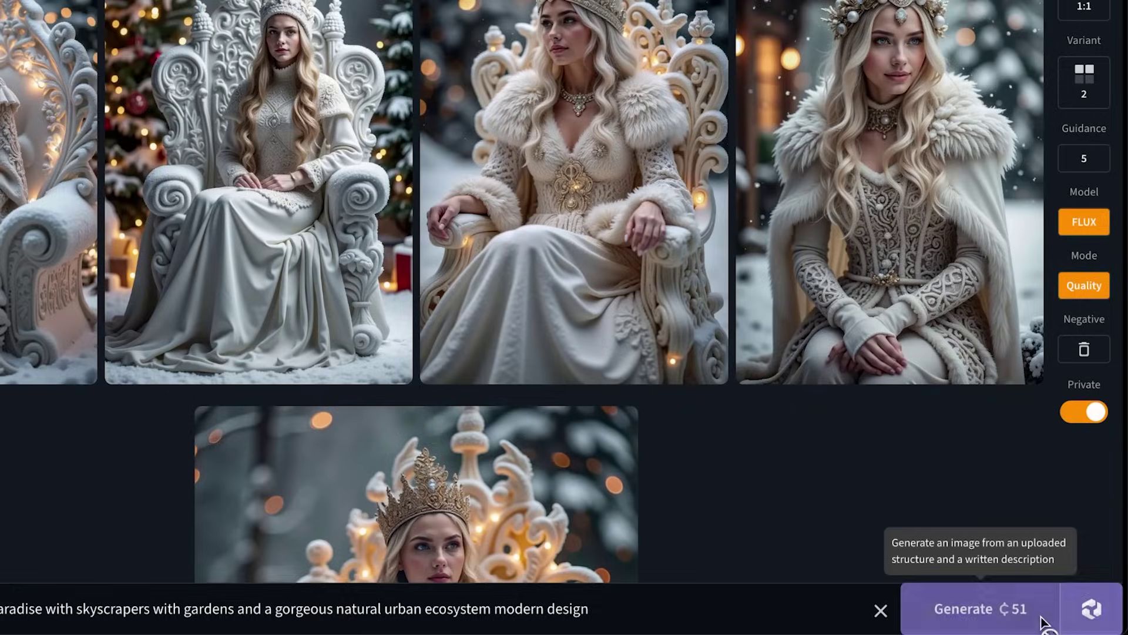
click(1047, 618)
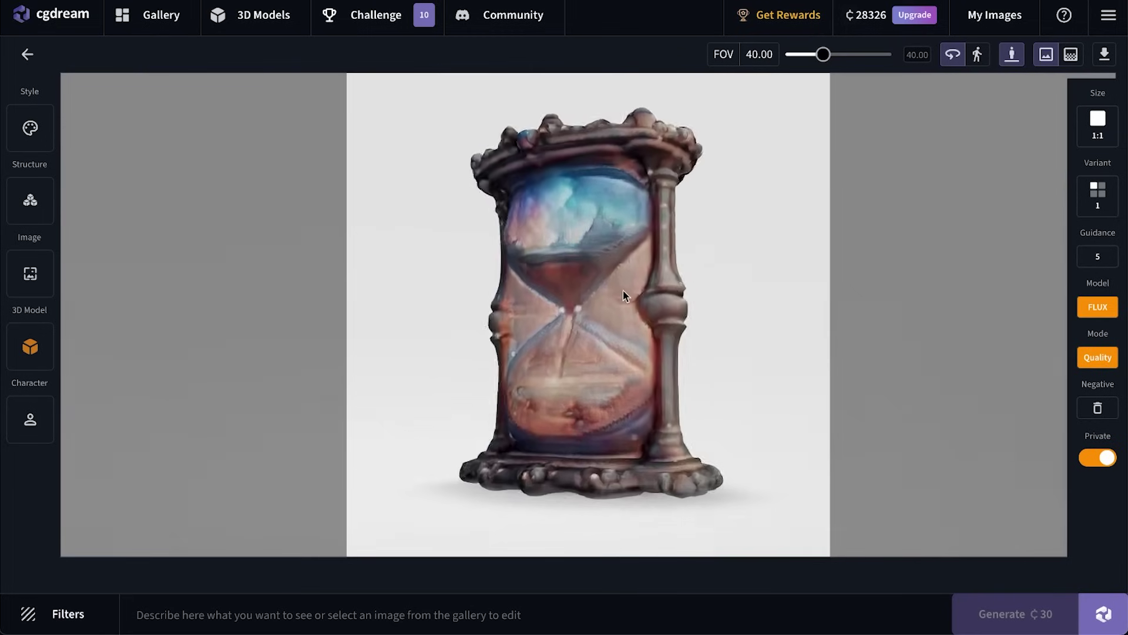
Inspect the hourglass and pizza monster 3D models from several angles and distances
drag(622, 289, 741, 297)
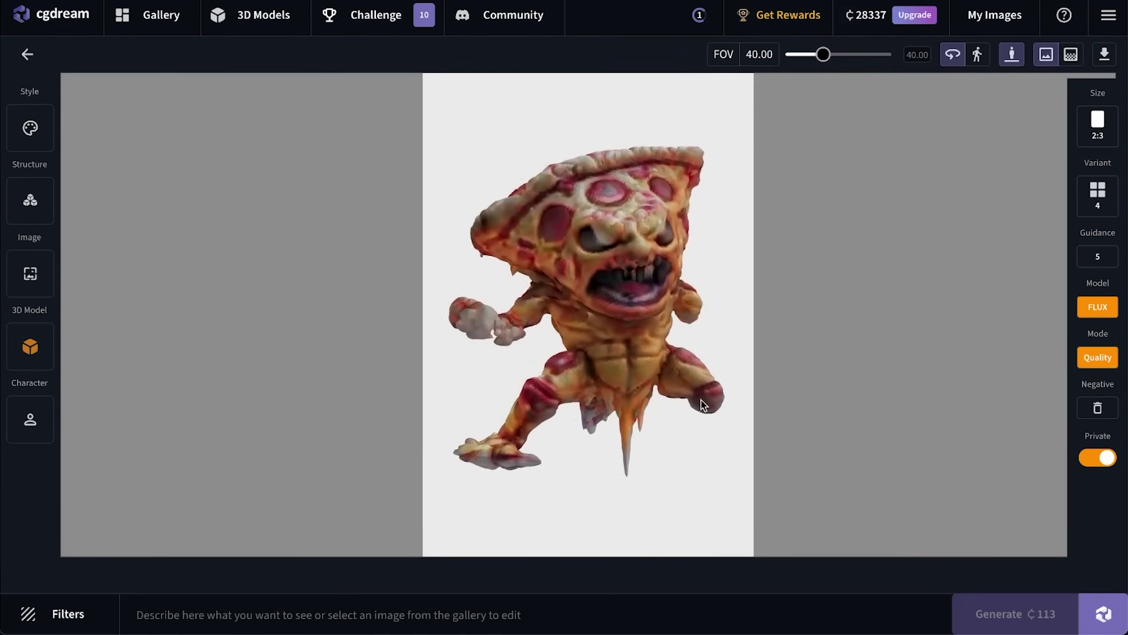
drag(704, 404, 600, 401)
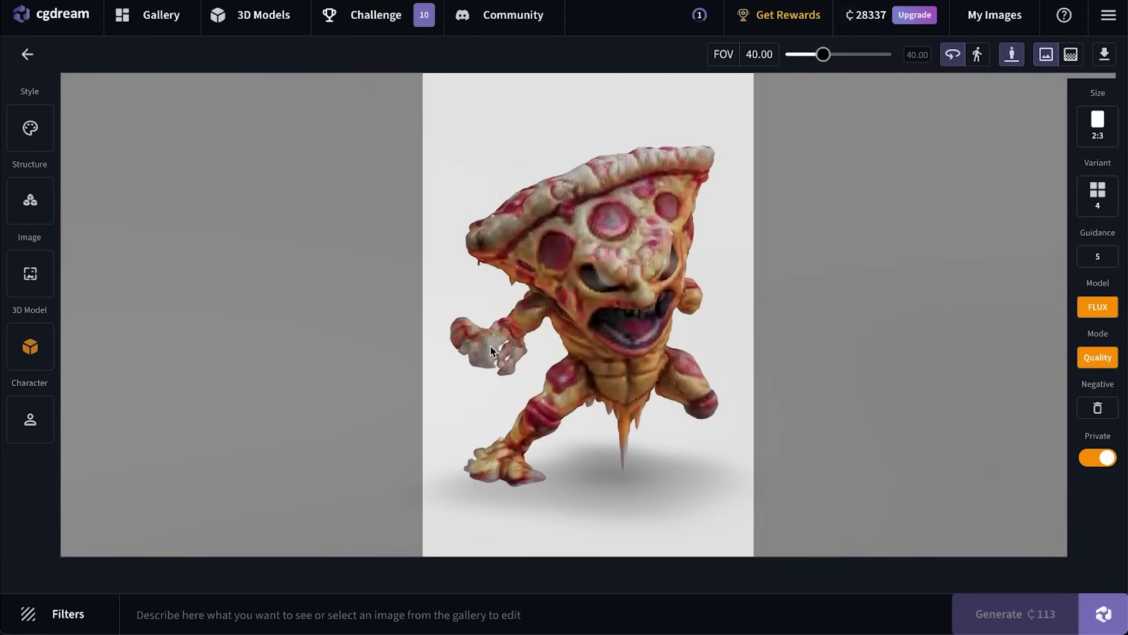
scroll(492, 351, up, 5)
scroll(491, 350, down, 5)
scroll(470, 335, up, 3)
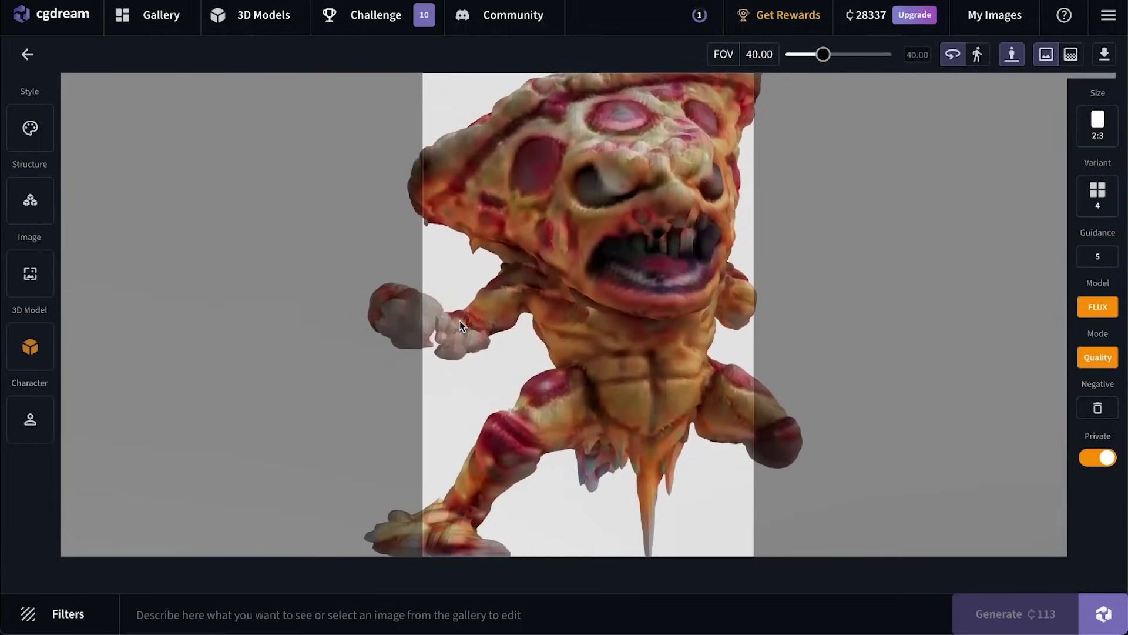
scroll(632, 407, down, 5)
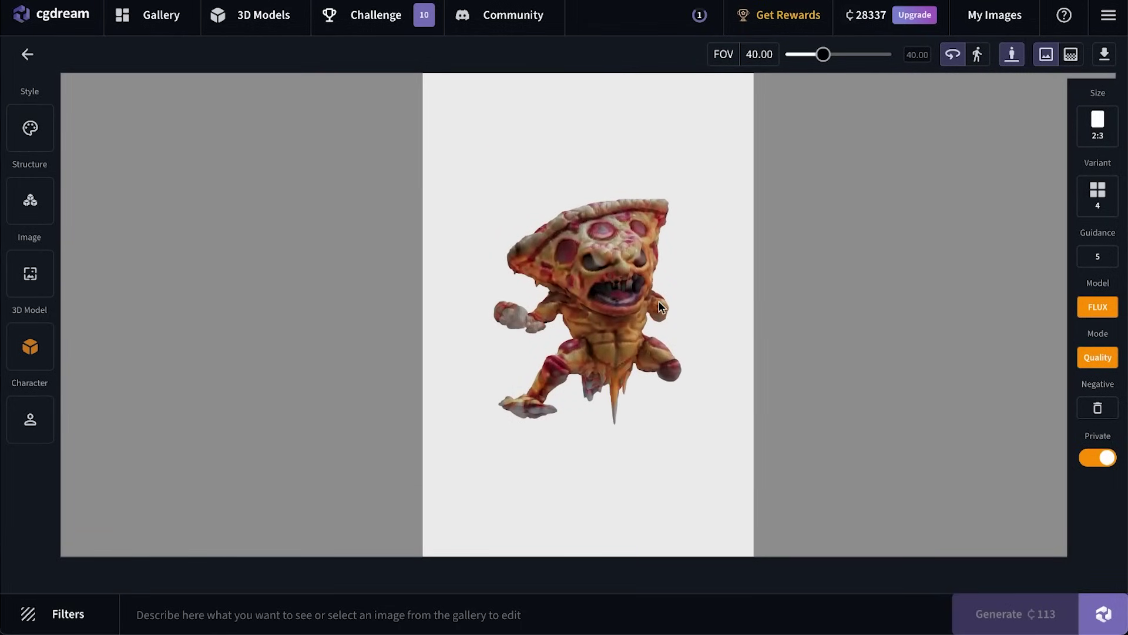
drag(692, 406, 836, 395)
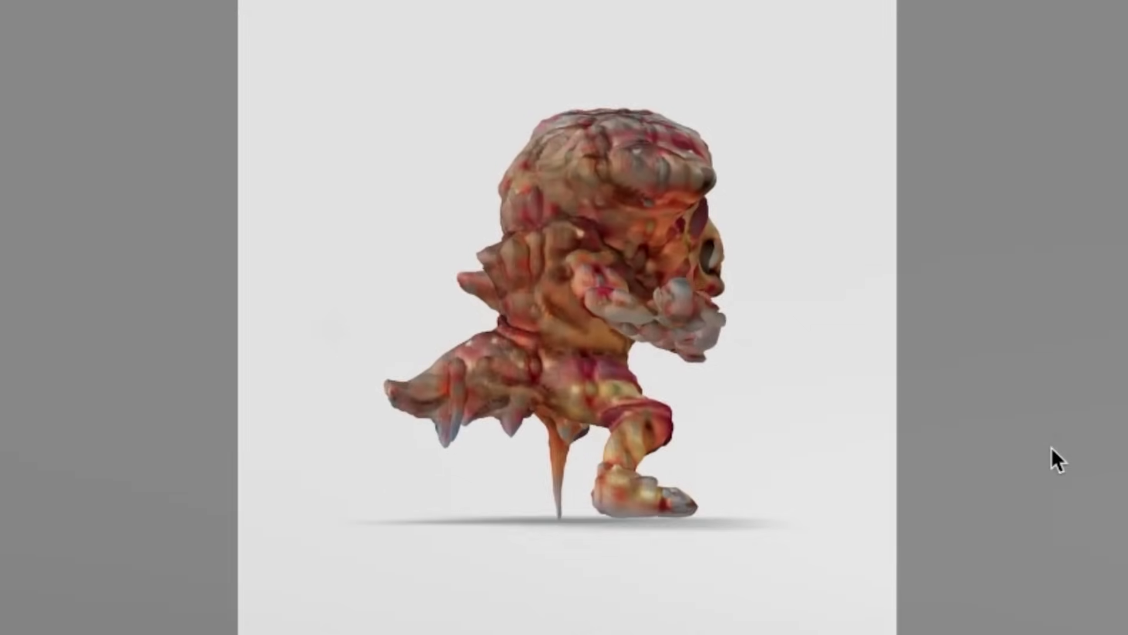
drag(1051, 461, 721, 330)
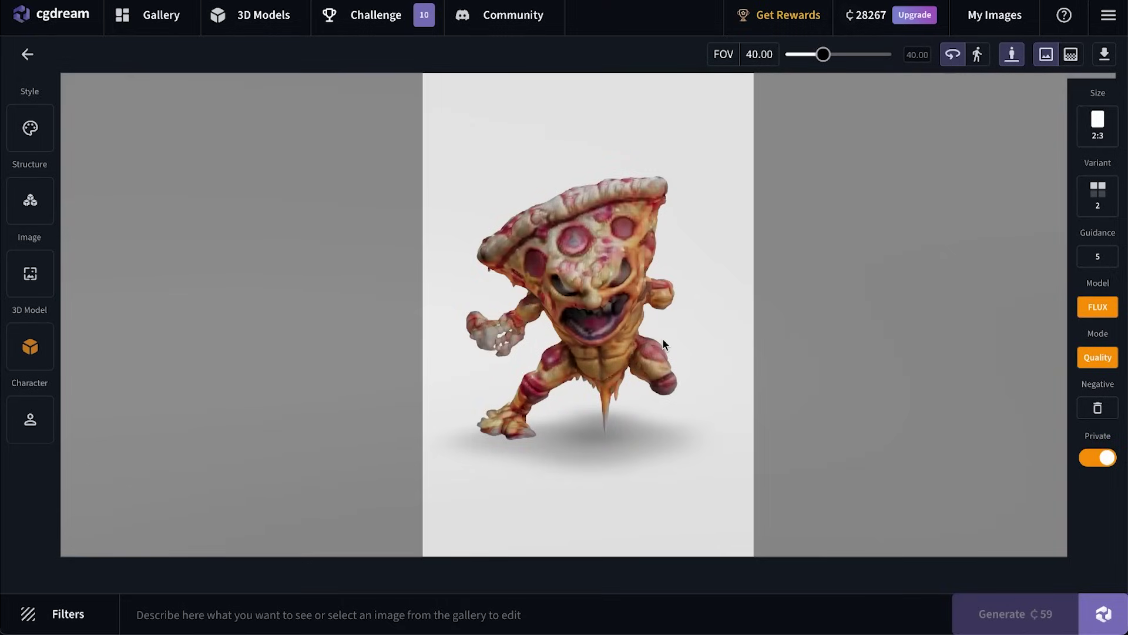
Reduce the field of view on the pizza monster model and choose a filter for its image generation
drag(825, 54, 799, 54)
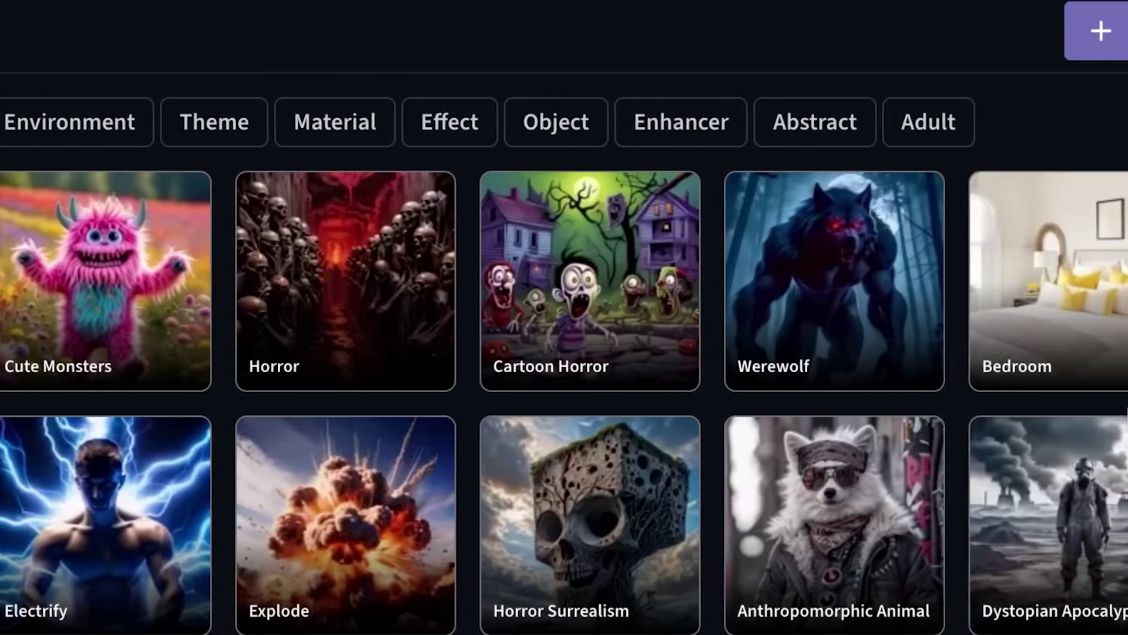
click(691, 563)
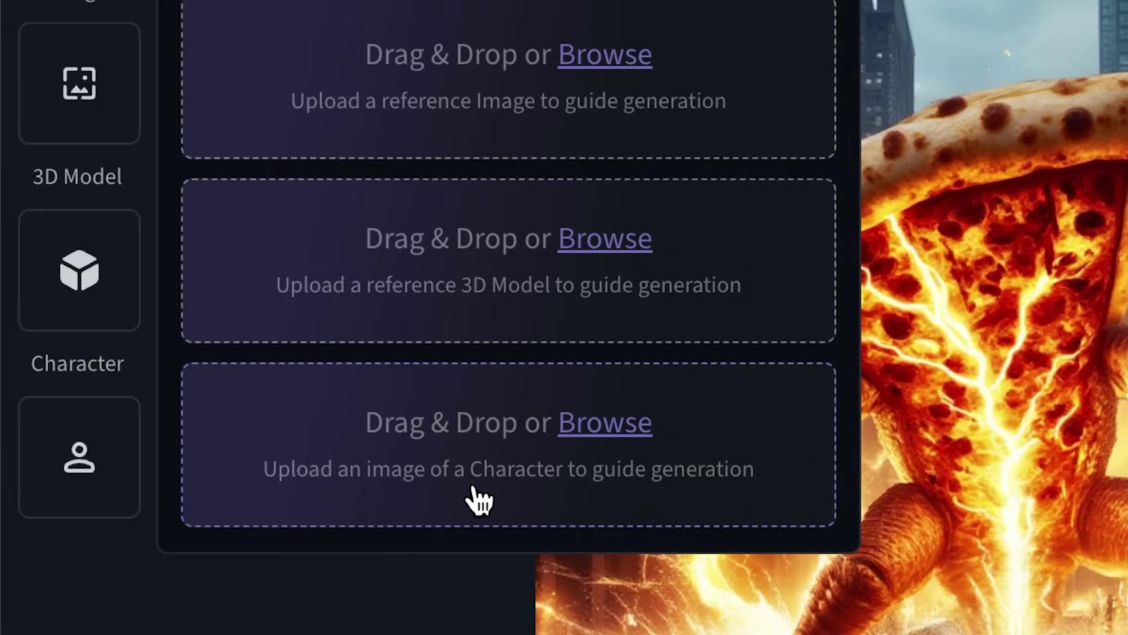
Upload the screenshot of the smiling man as the character reference and enter the prompt "Norwegian man with hair in a bun at the beach"
click(542, 493)
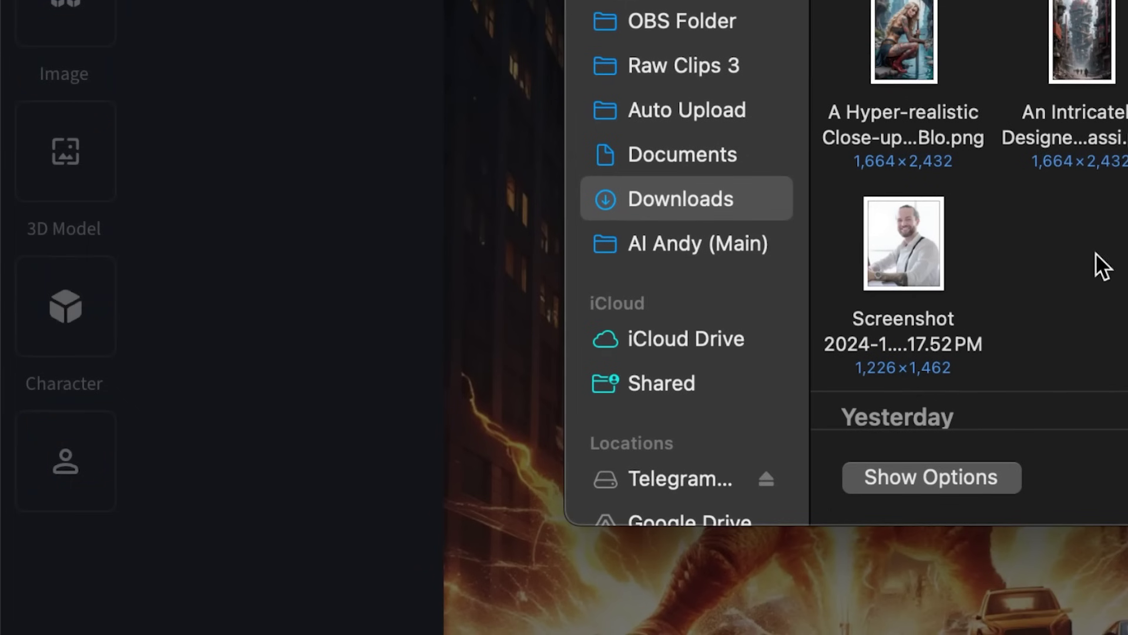
double_click(721, 258)
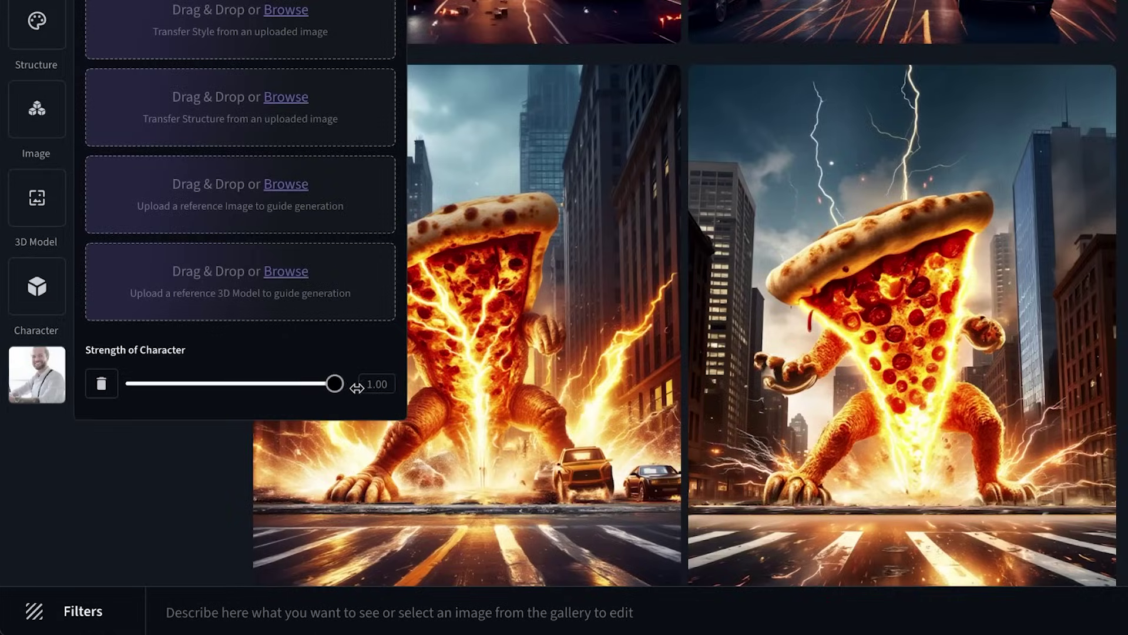
click(190, 623)
text(Norwegian man with hair in a bun at the beach)
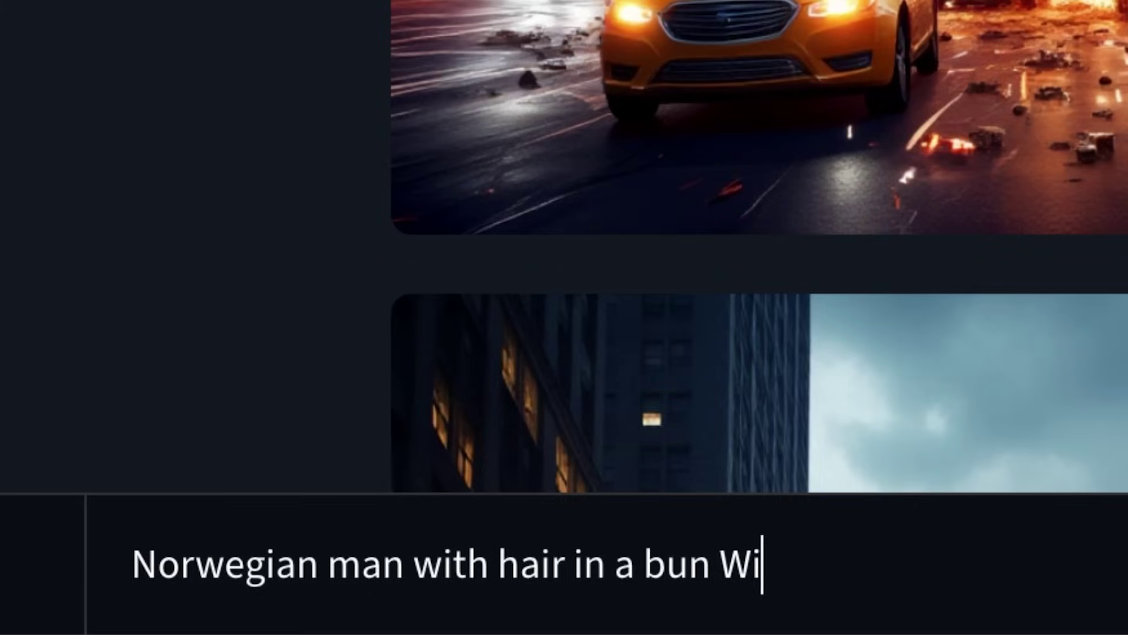
Change the prompt to "Norwegian man with hair in a bun With winter clothes on", generate two variants and review them
text(th winter clothes on)
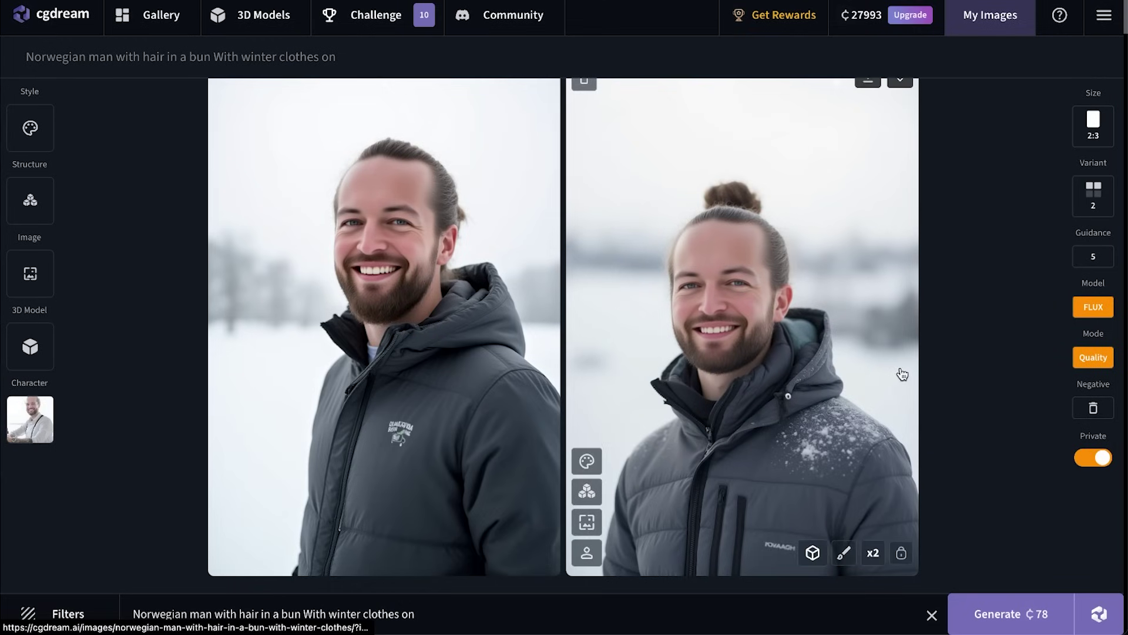
scroll(948, 391, up, 1)
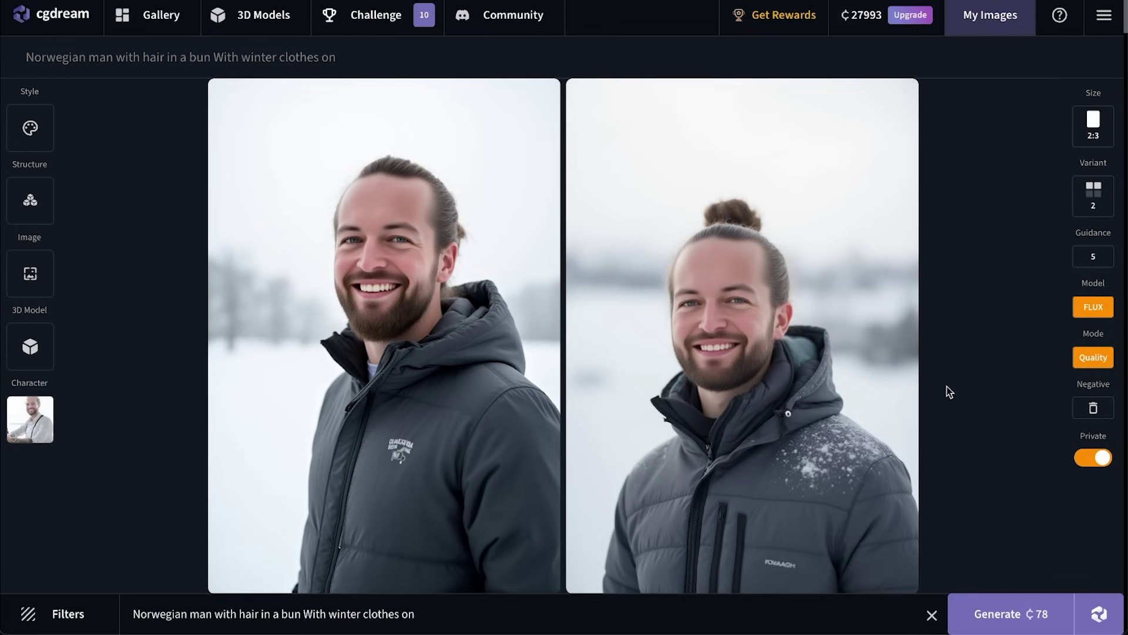
scroll(947, 386, down, 1)
scroll(946, 386, up, 1)
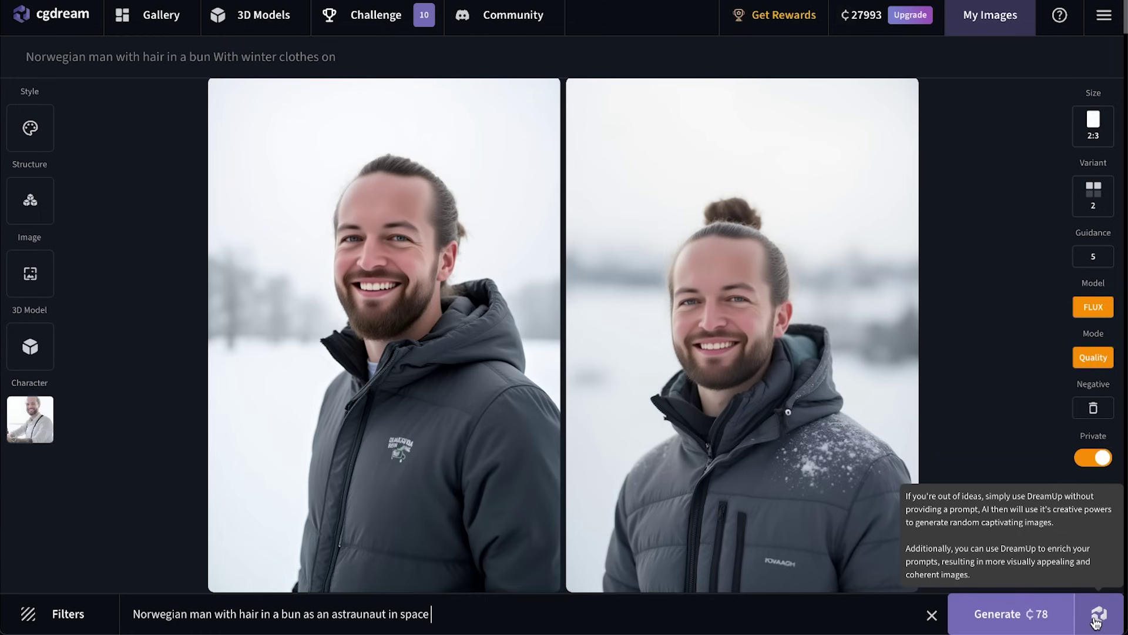
Use DreamUp to generate two variants from the prompt "Norwegian man with hair in a bun as an astraunaut in space"
click(1096, 616)
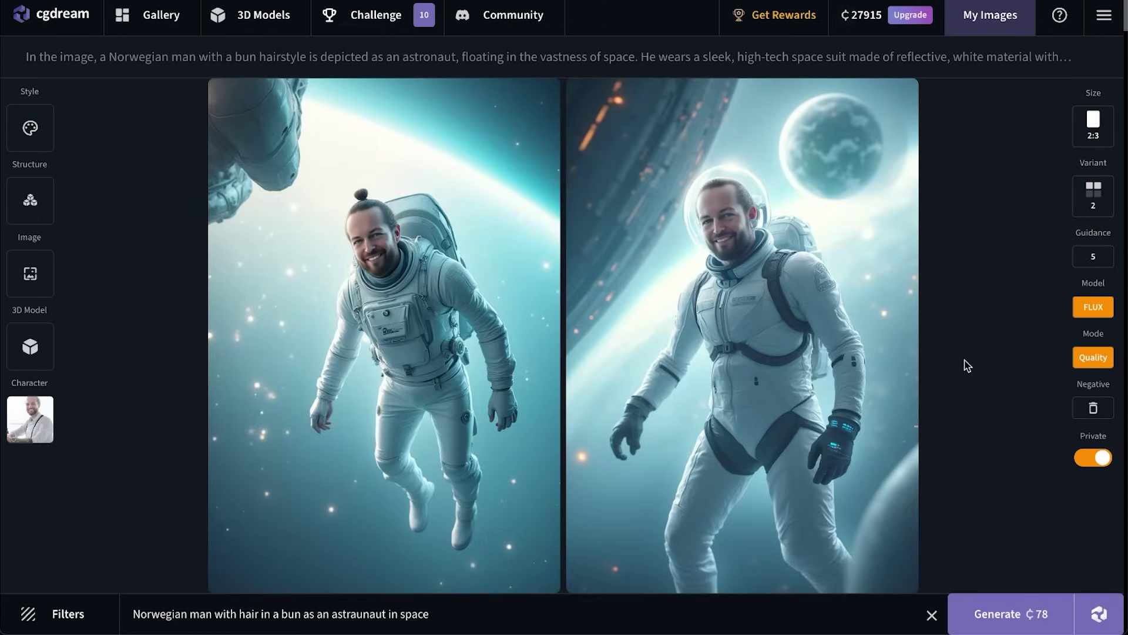
click(590, 487)
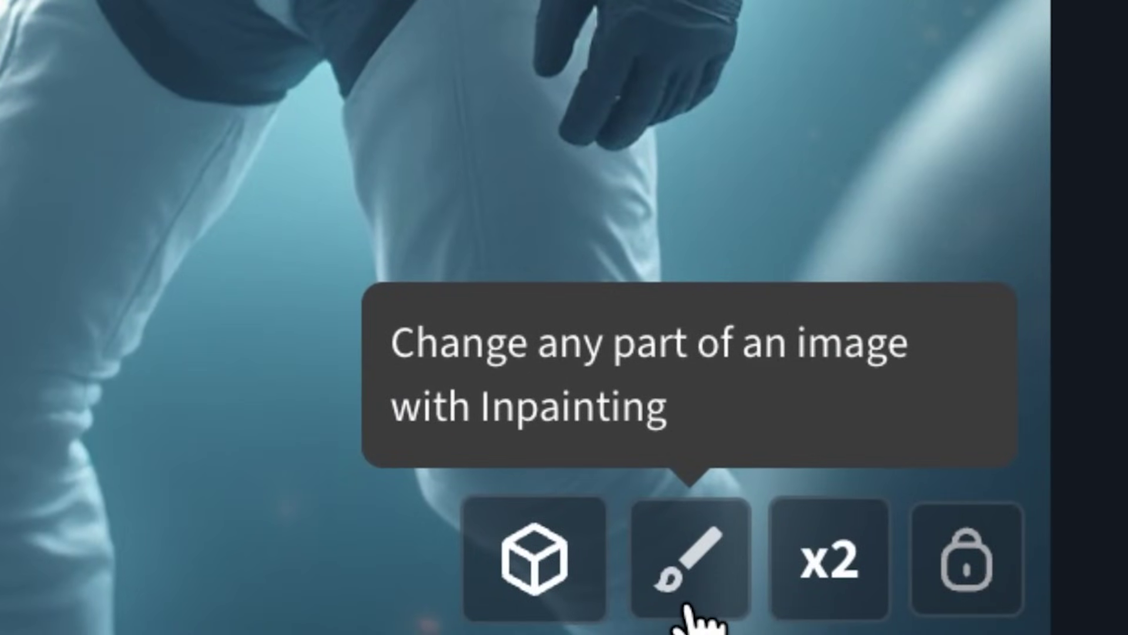
Mask the glove with blue lights on the helmeted astronaut and inpaint that area with the prompt "alien weapon"
click(691, 608)
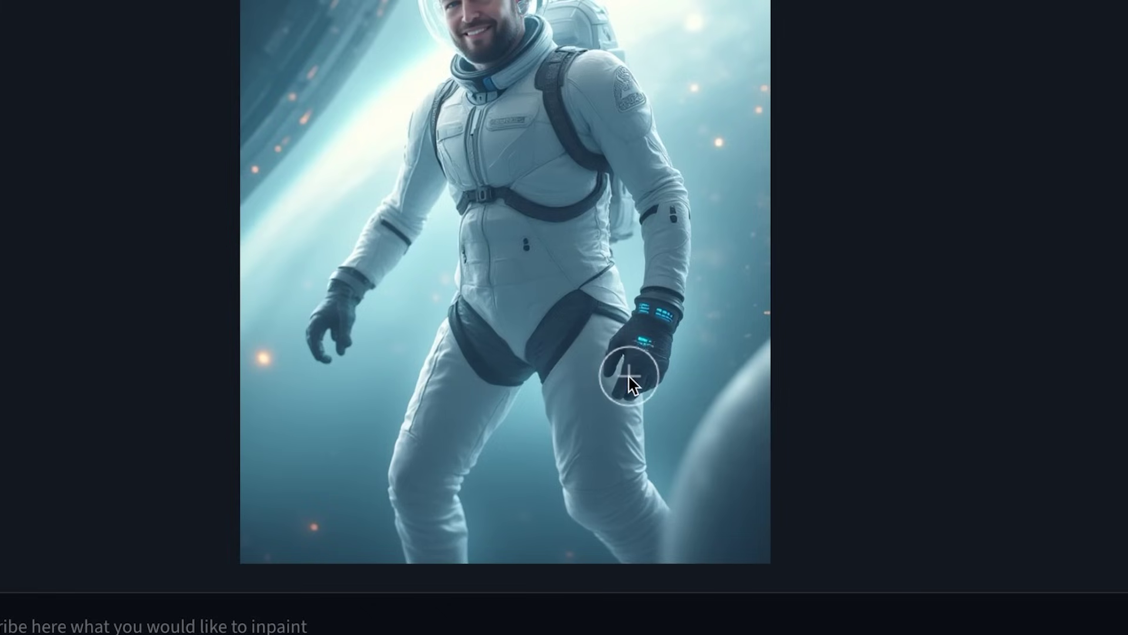
mouse_move(629, 379)
mouse_down()
mouse_move(645, 315)
mouse_move(662, 333)
mouse_move(647, 375)
mouse_up()
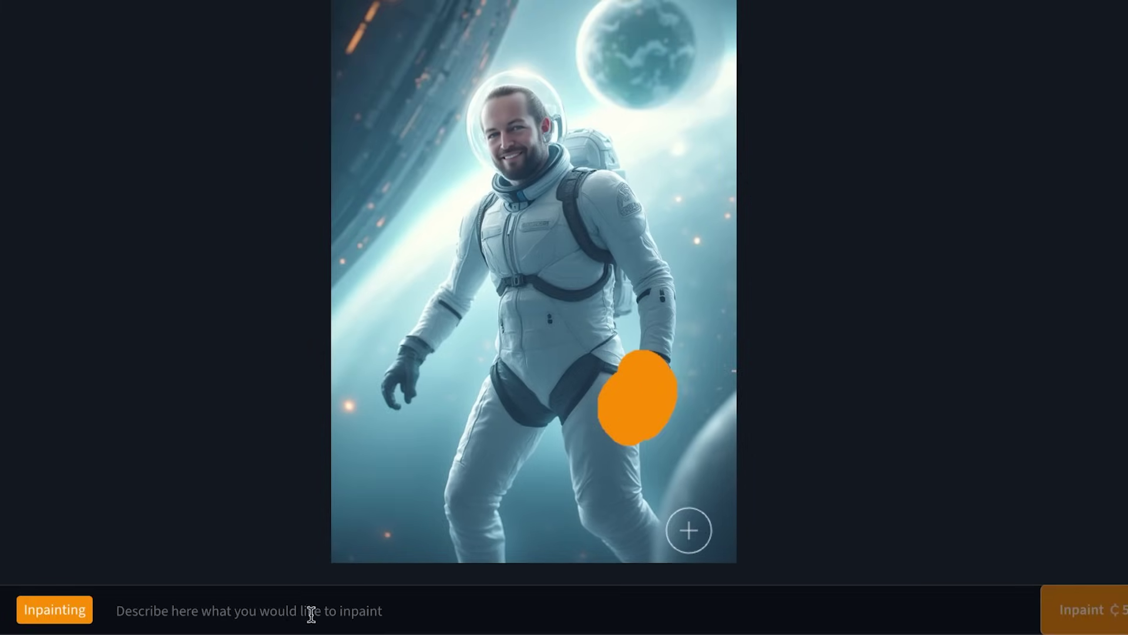
click(208, 629)
text(alien weapon)
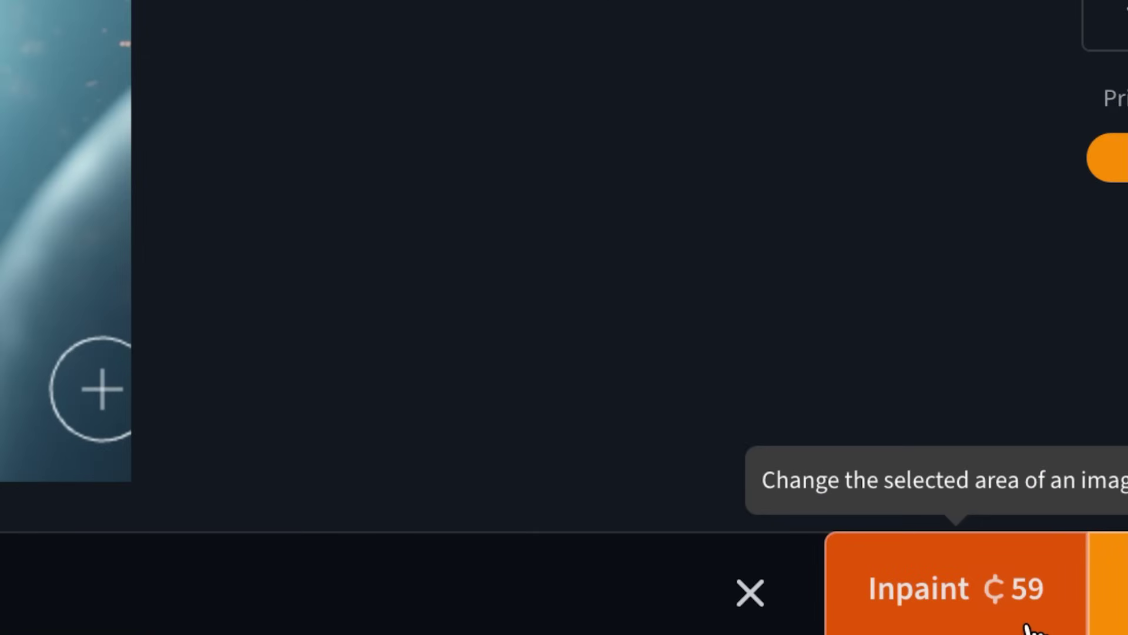
click(1028, 627)
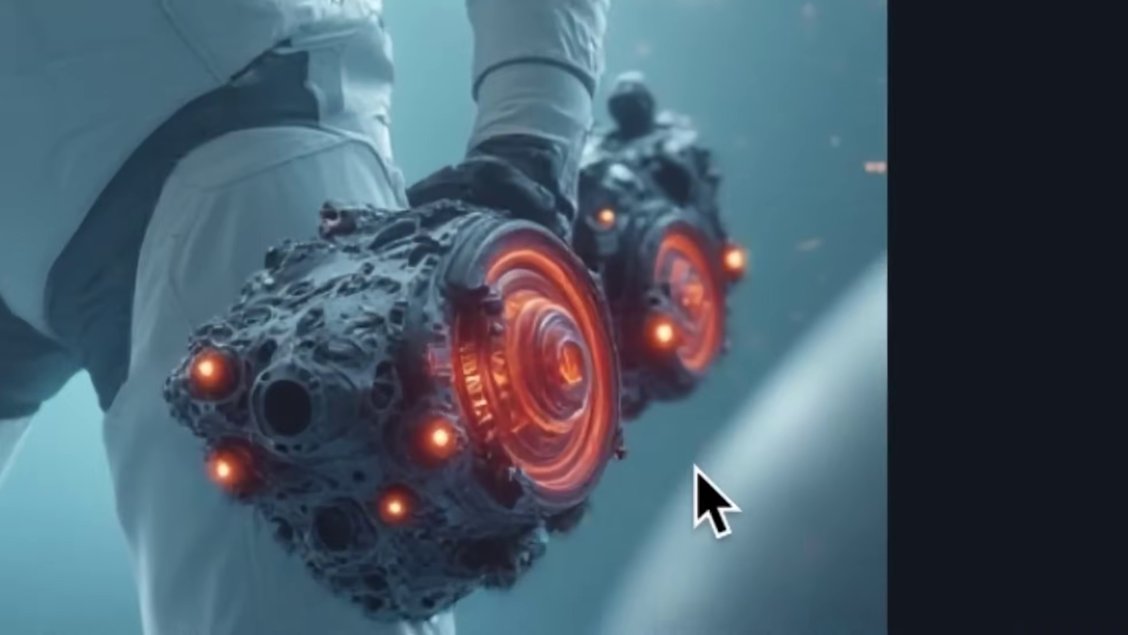